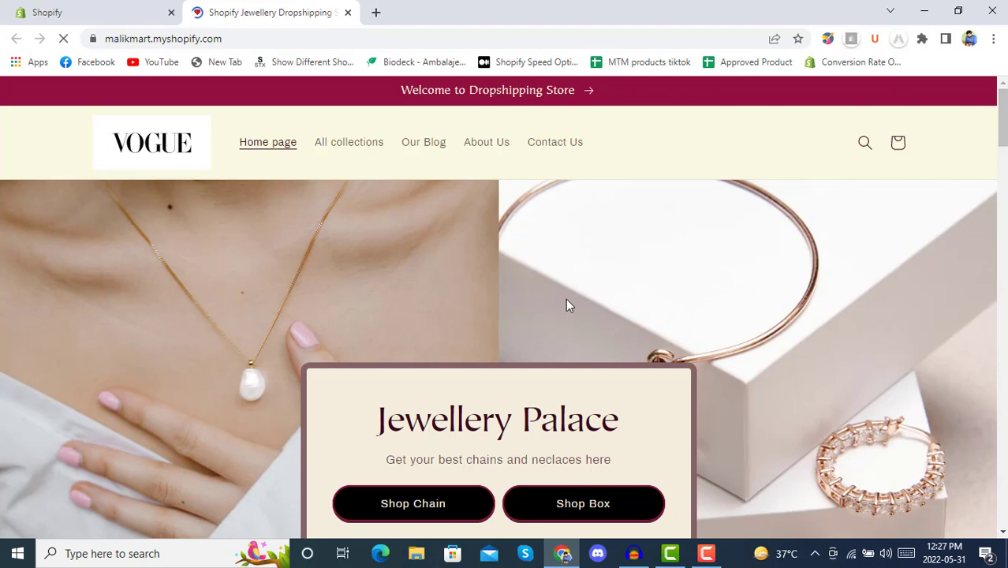
Step: Launch DSers-AliExpress Dropshipping from the admin's Apps, then open the Discounts list showing Springsale
{"action": "scroll", "coordinate": [501, 283], "scroll_direction": "down", "scroll_amount": 10}
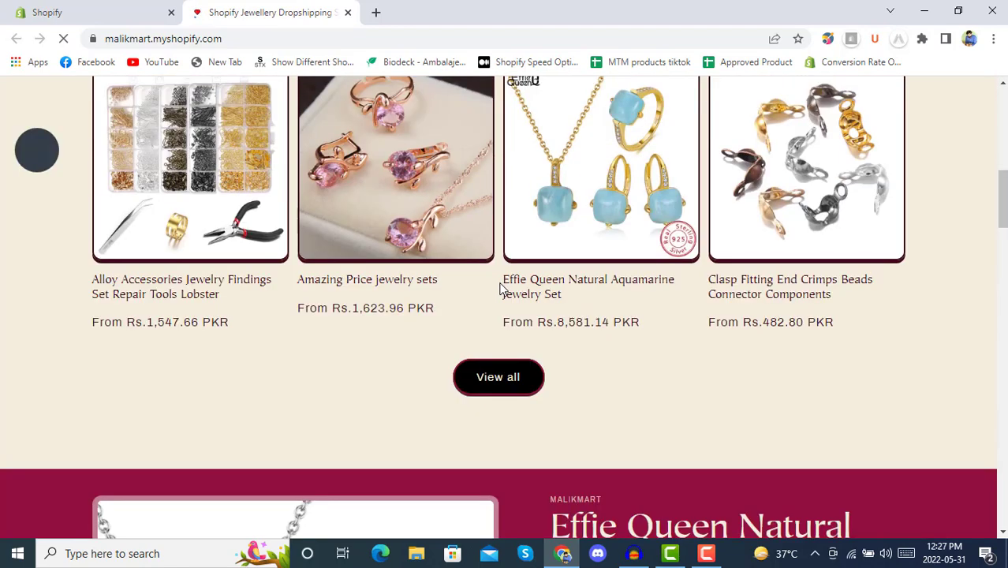
{"action": "scroll", "coordinate": [501, 283], "scroll_direction": "up", "scroll_amount": 8}
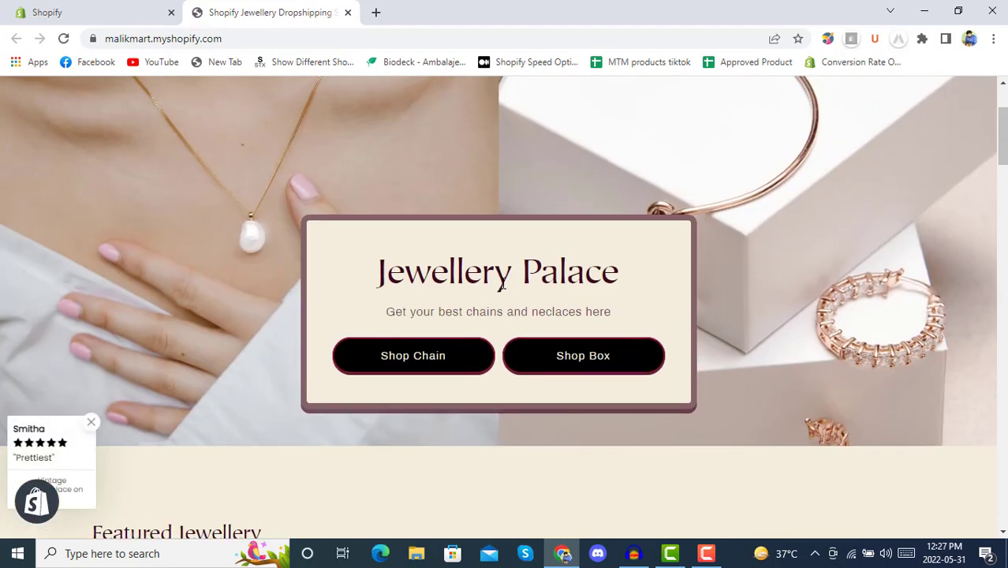
{"action": "scroll", "coordinate": [503, 285], "scroll_direction": "up", "scroll_amount": 3}
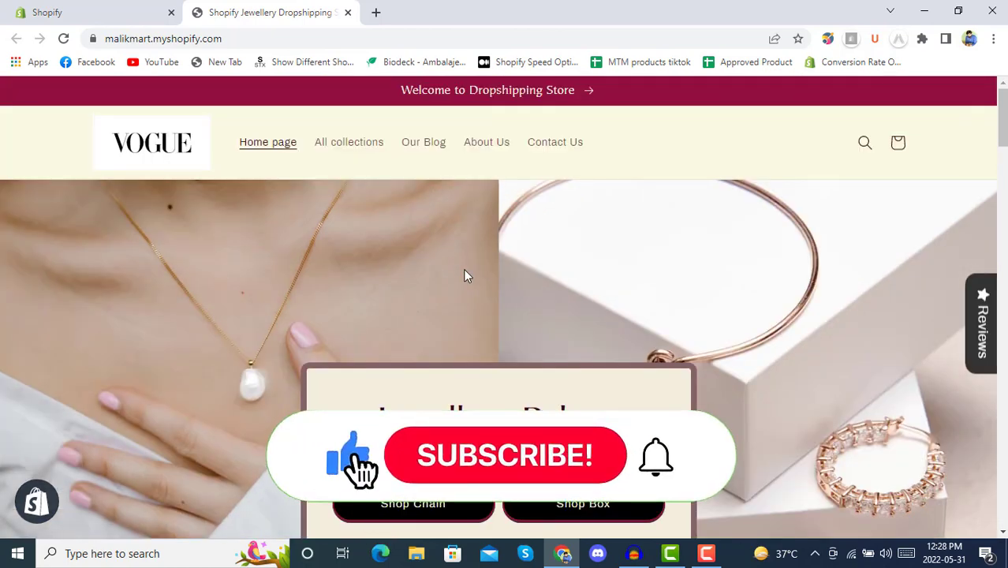
{"action": "left_click", "coordinate": [47, 8]}
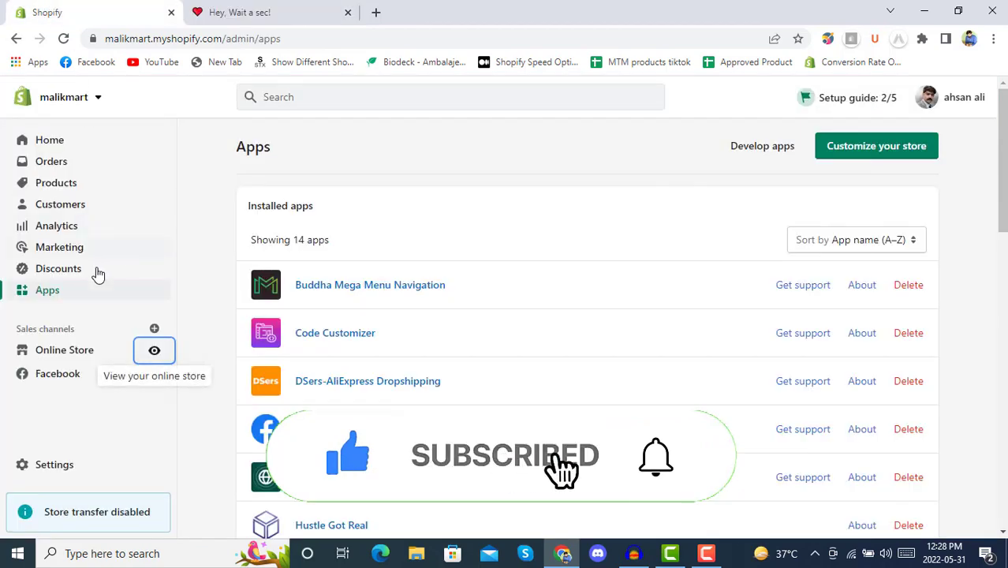
{"action": "left_click", "coordinate": [377, 392]}
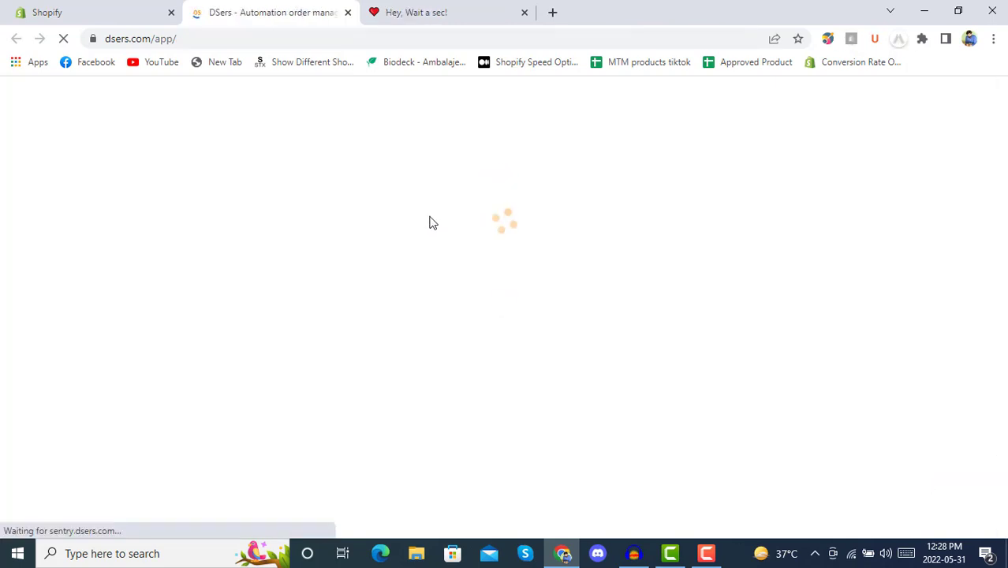
{"action": "left_click", "coordinate": [89, 7]}
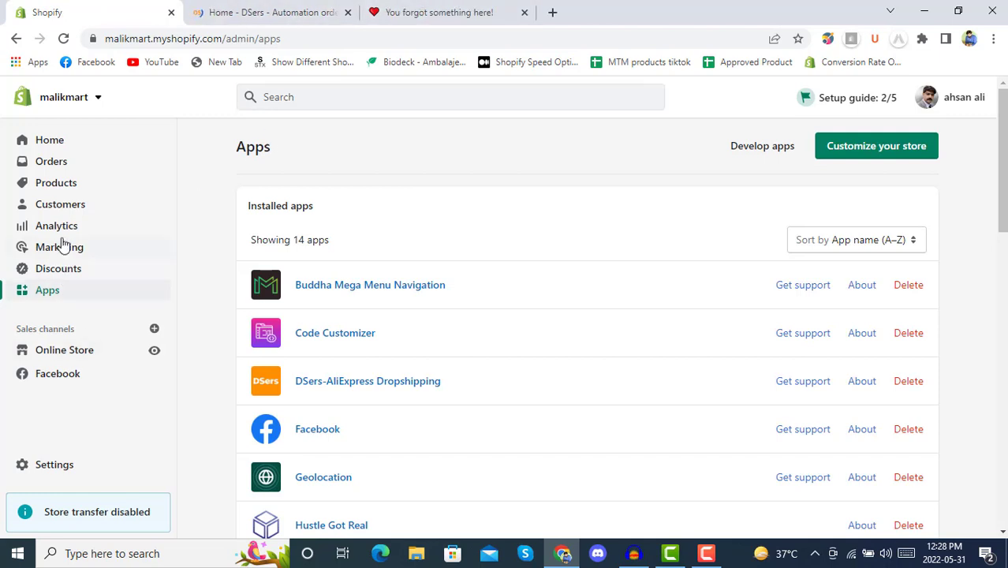
{"action": "left_click", "coordinate": [75, 272]}
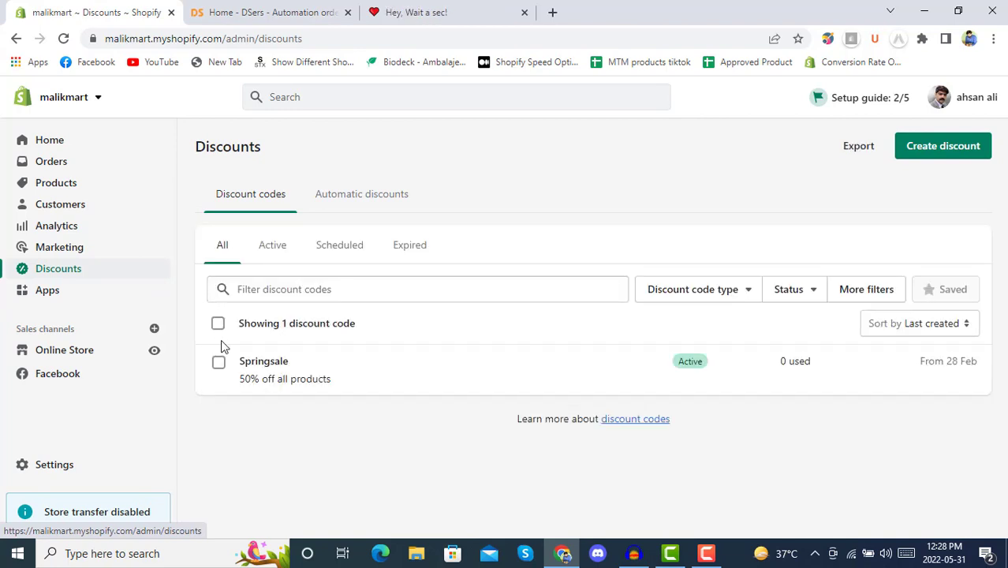
Step: Change the Springsale discount value from 50% to 100% off all products, save, and return to the storefront
{"action": "left_click", "coordinate": [304, 365]}
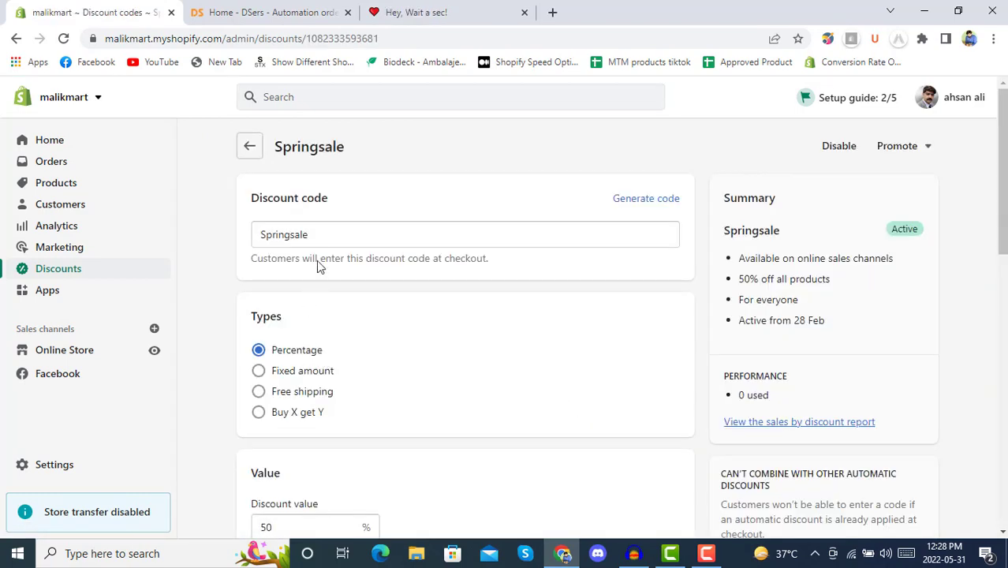
{"action": "scroll", "coordinate": [329, 364], "scroll_direction": "down", "scroll_amount": 3}
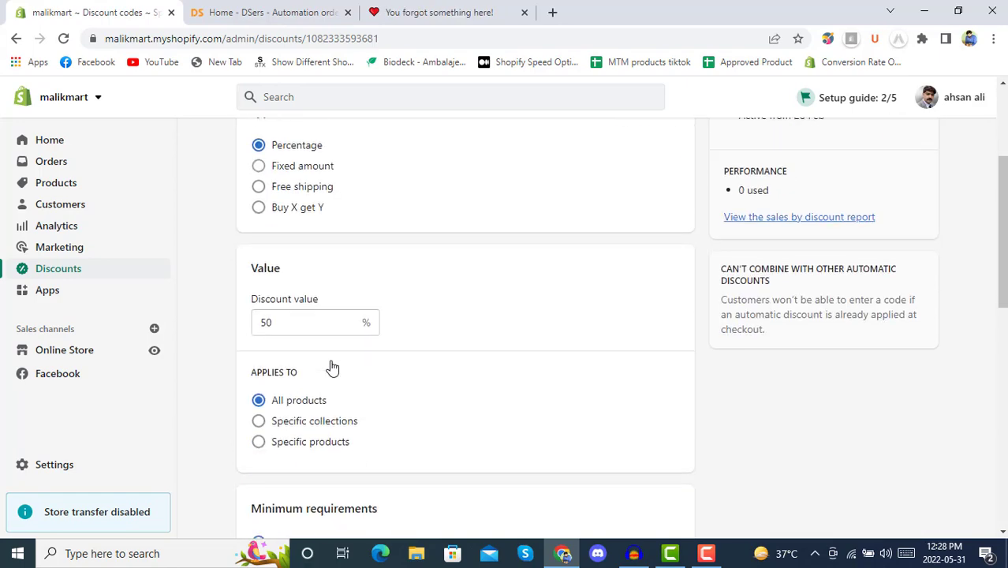
{"action": "left_click", "coordinate": [299, 307]}
{"action": "double_click", "coordinate": [257, 302]}
{"action": "type", "text": "100"}
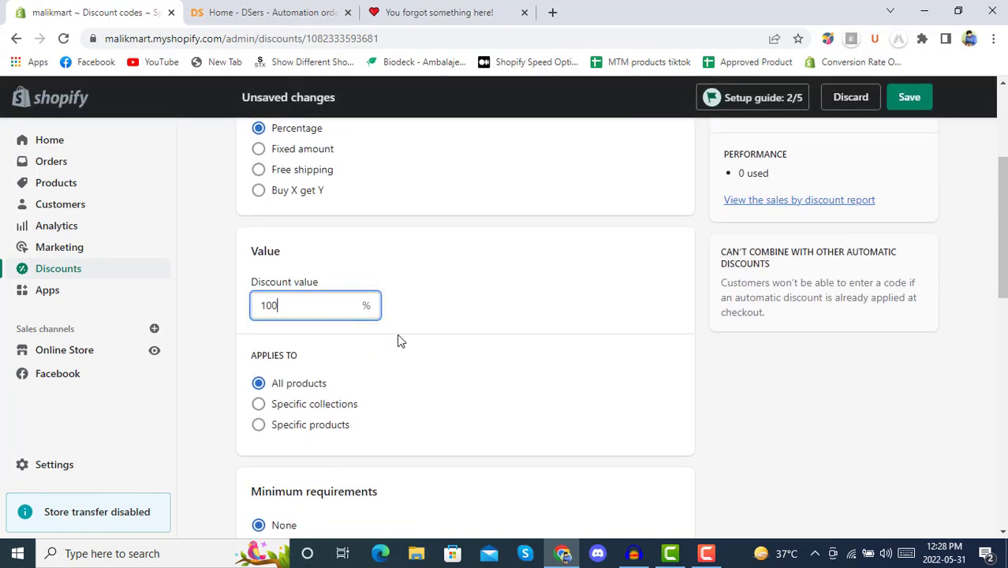
{"action": "left_click", "coordinate": [462, 342]}
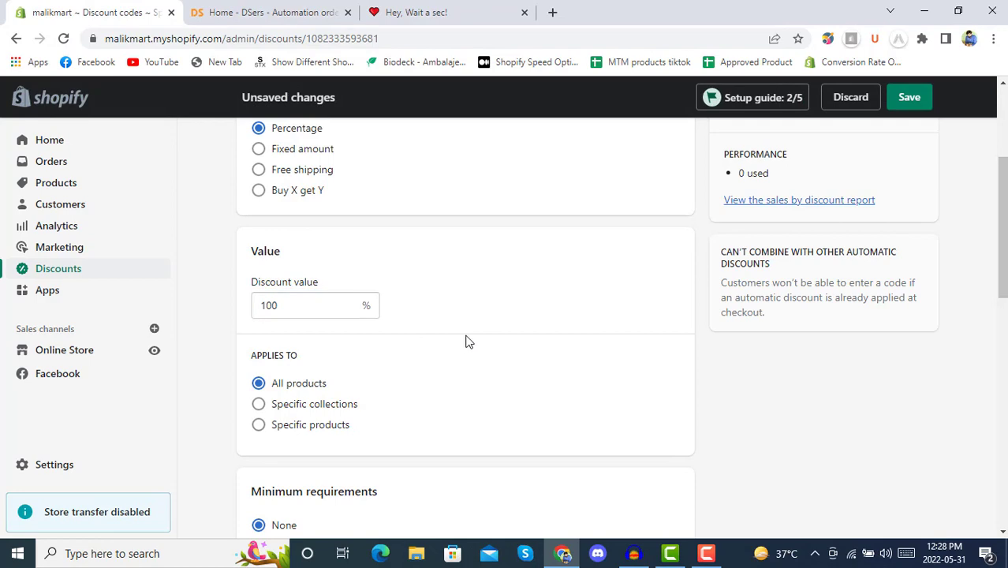
{"action": "left_click", "coordinate": [915, 104]}
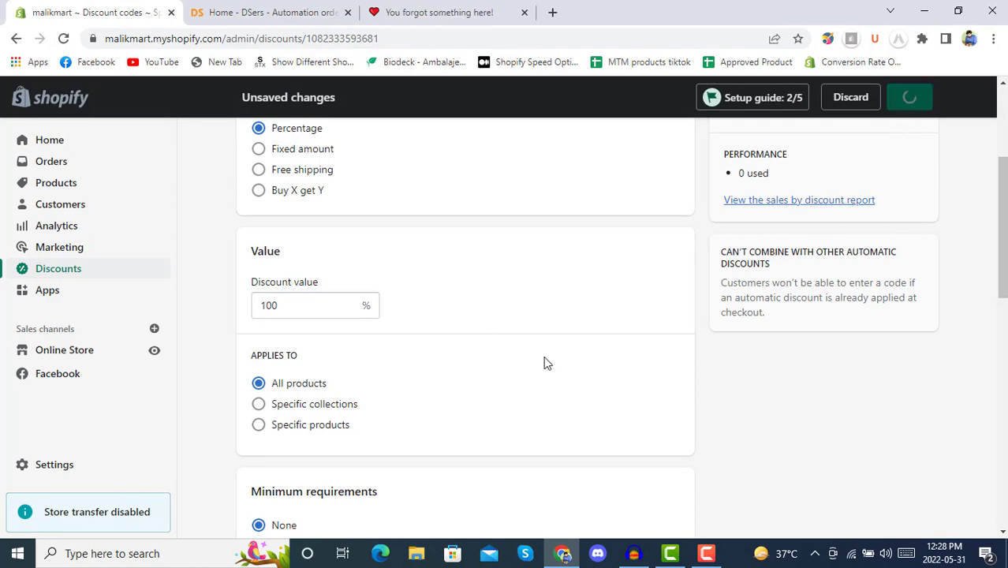
{"action": "scroll", "coordinate": [548, 362], "scroll_direction": "up", "scroll_amount": 3}
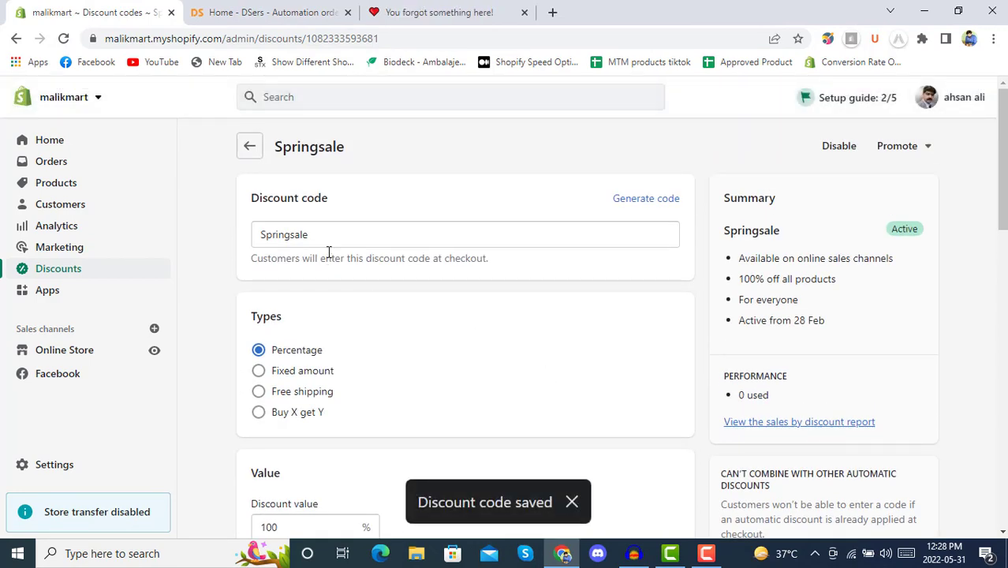
{"action": "left_click", "coordinate": [440, 11]}
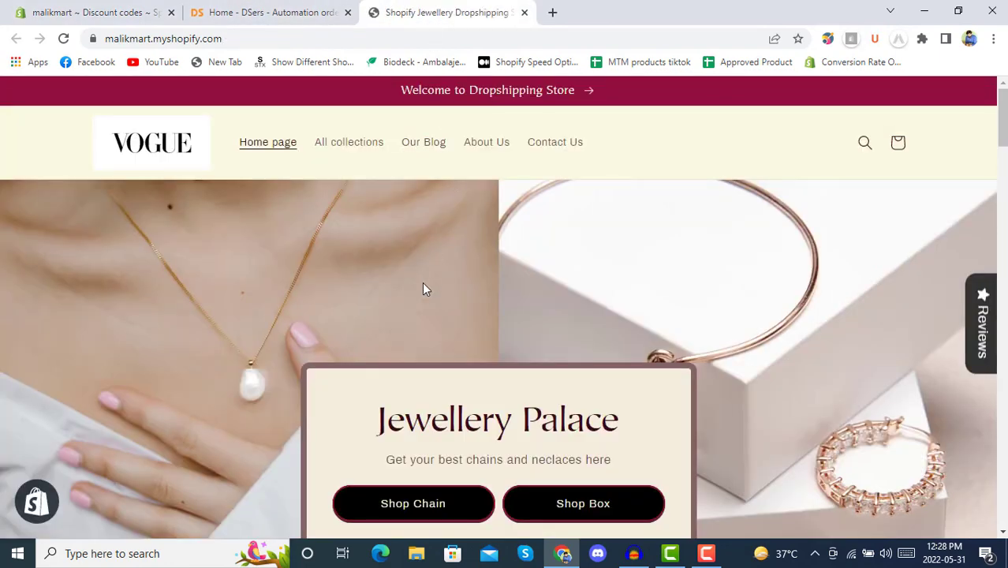
Step: Add the Alloy Accessories Jewelry Findings set in Bronze 4 to the cart and view the cart
{"action": "scroll", "coordinate": [422, 282], "scroll_direction": "down", "scroll_amount": 3}
{"action": "scroll", "coordinate": [421, 306], "scroll_direction": "down", "scroll_amount": 3}
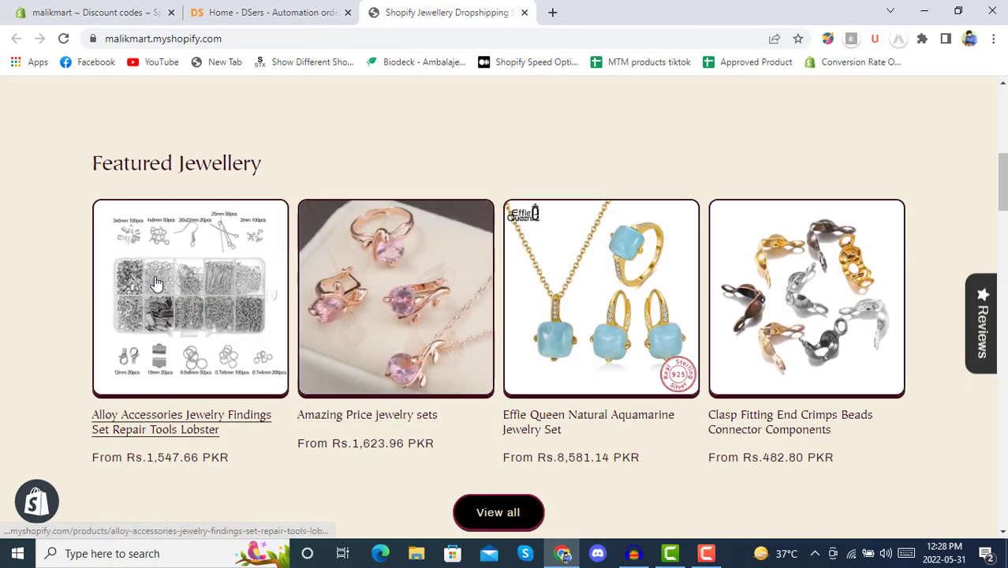
{"action": "left_click", "coordinate": [203, 333]}
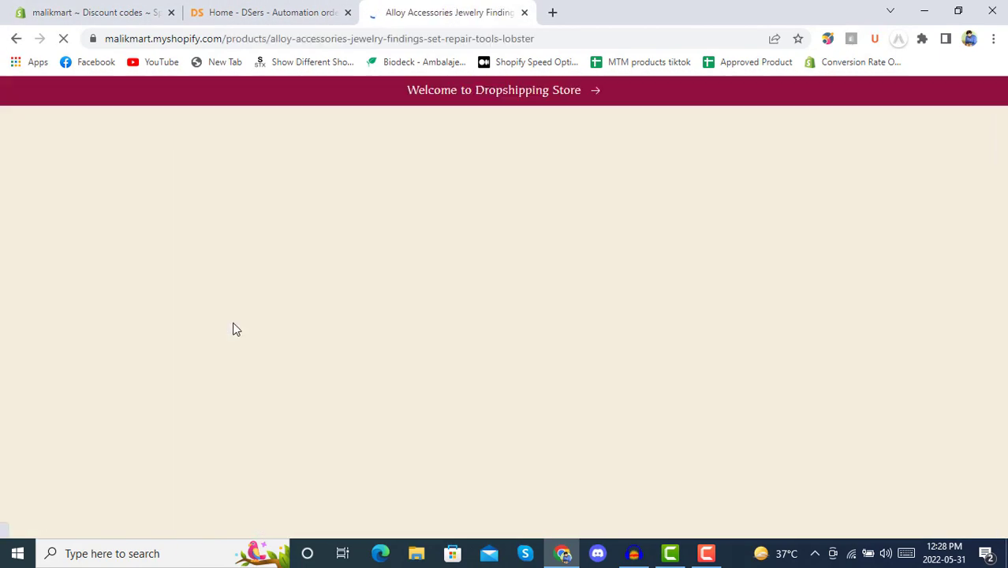
{"action": "scroll", "coordinate": [584, 315], "scroll_direction": "down", "scroll_amount": 5}
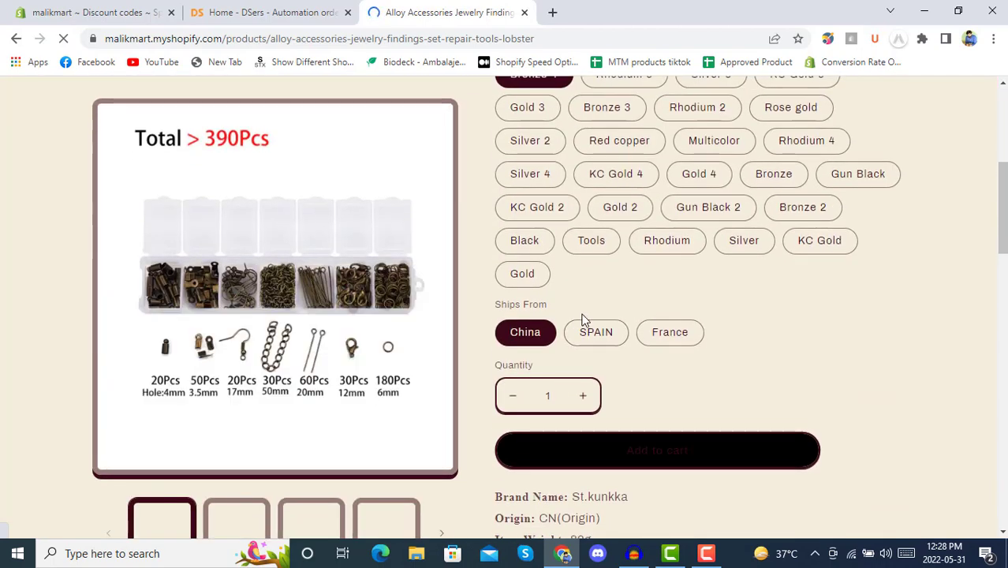
{"action": "left_click", "coordinate": [652, 458]}
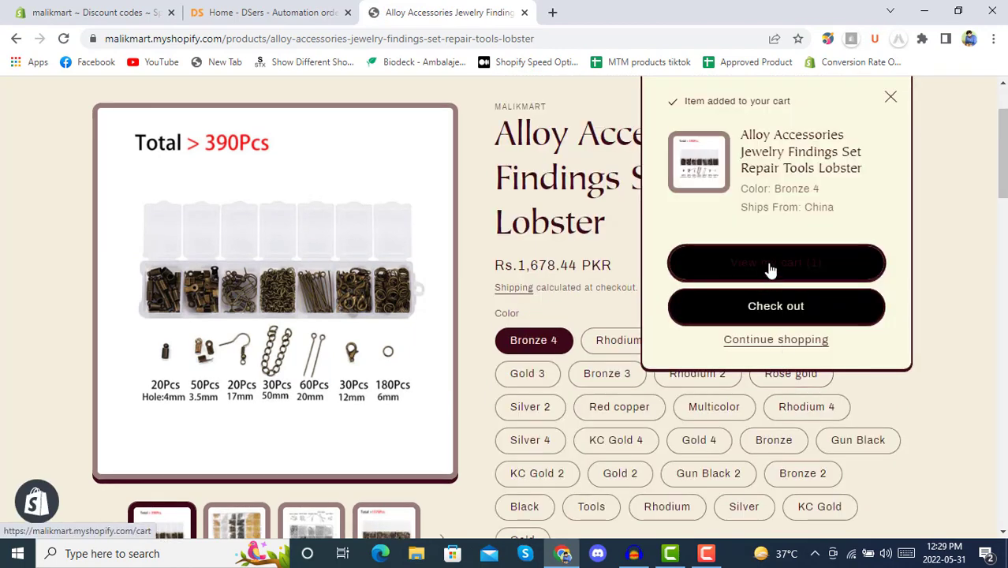
{"action": "left_click", "coordinate": [769, 270]}
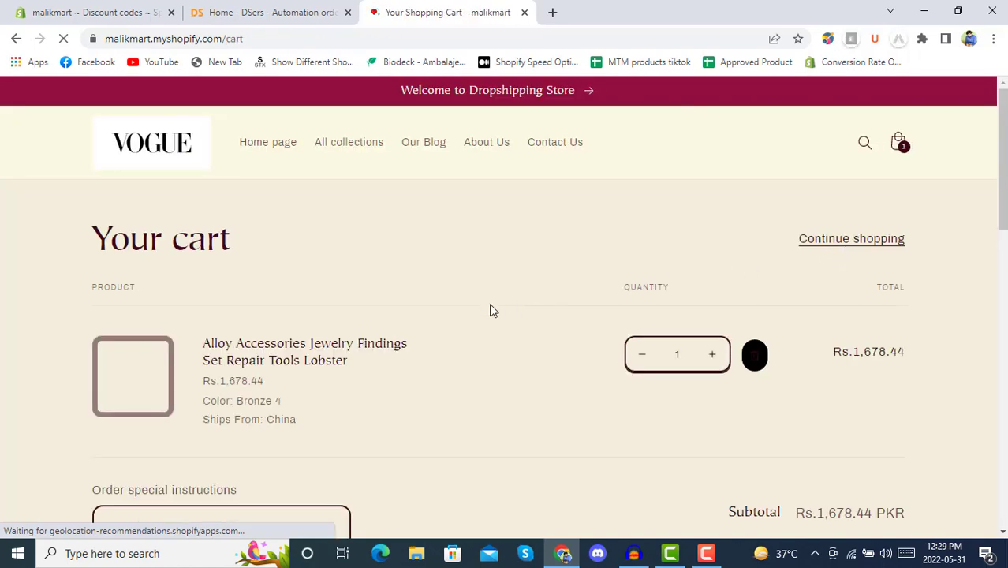
Step: Reopen the Alloy Accessories product from the Featured collection to try adding it again
{"action": "scroll", "coordinate": [491, 310], "scroll_direction": "down", "scroll_amount": 3}
{"action": "scroll", "coordinate": [486, 292], "scroll_direction": "down", "scroll_amount": 3}
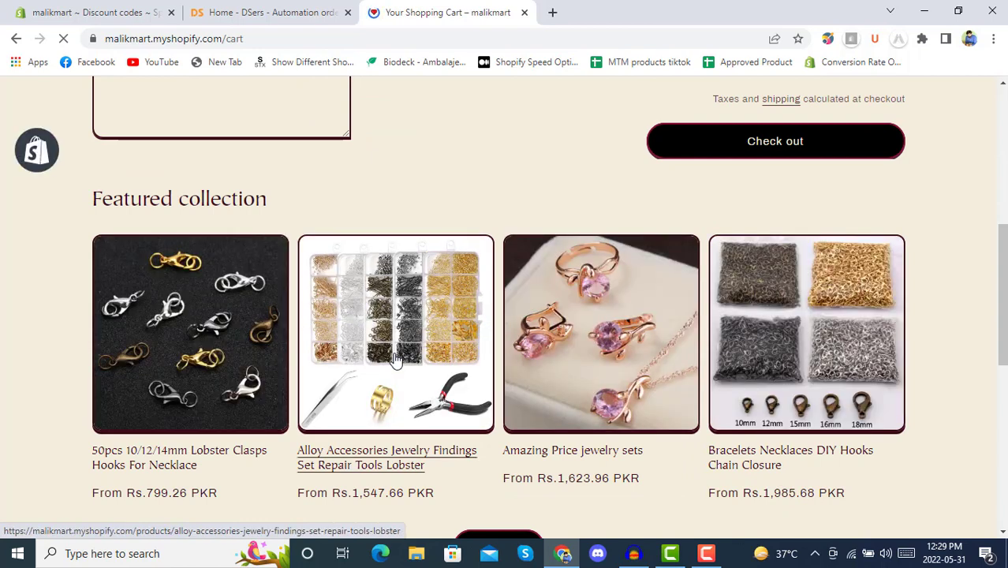
{"action": "left_click", "coordinate": [396, 359]}
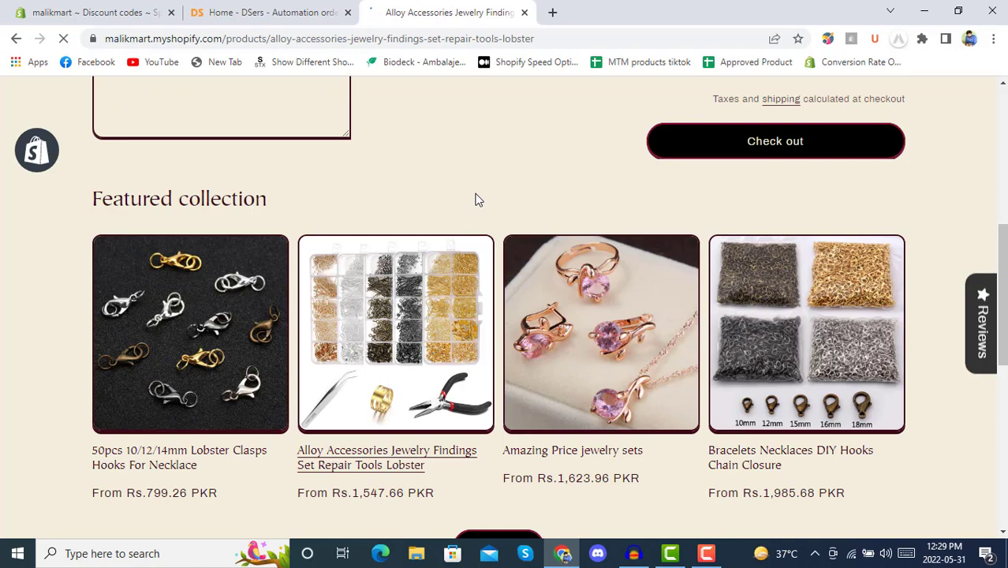
{"action": "scroll", "coordinate": [521, 292], "scroll_direction": "down", "scroll_amount": 3}
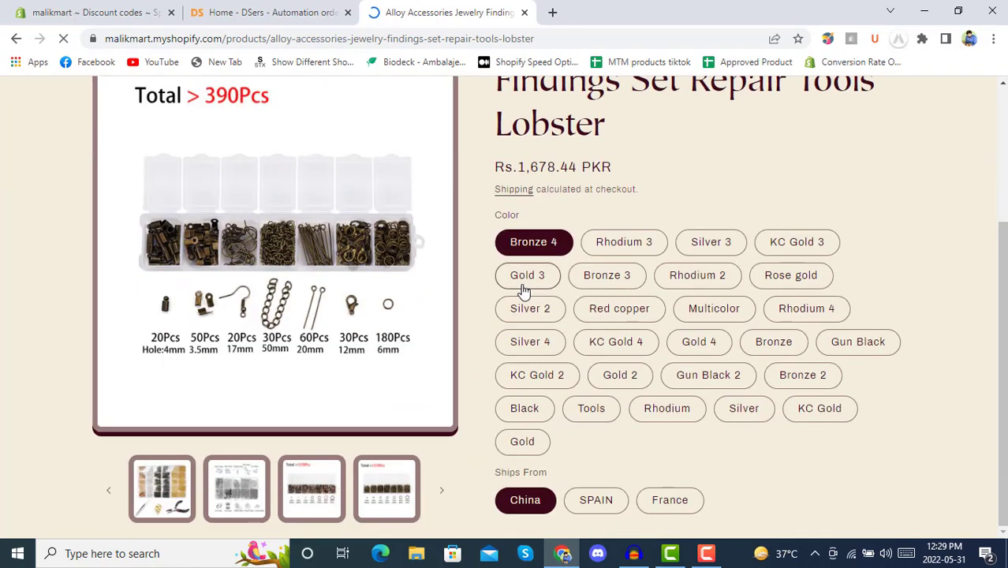
{"action": "scroll", "coordinate": [470, 340], "scroll_direction": "down", "scroll_amount": 5}
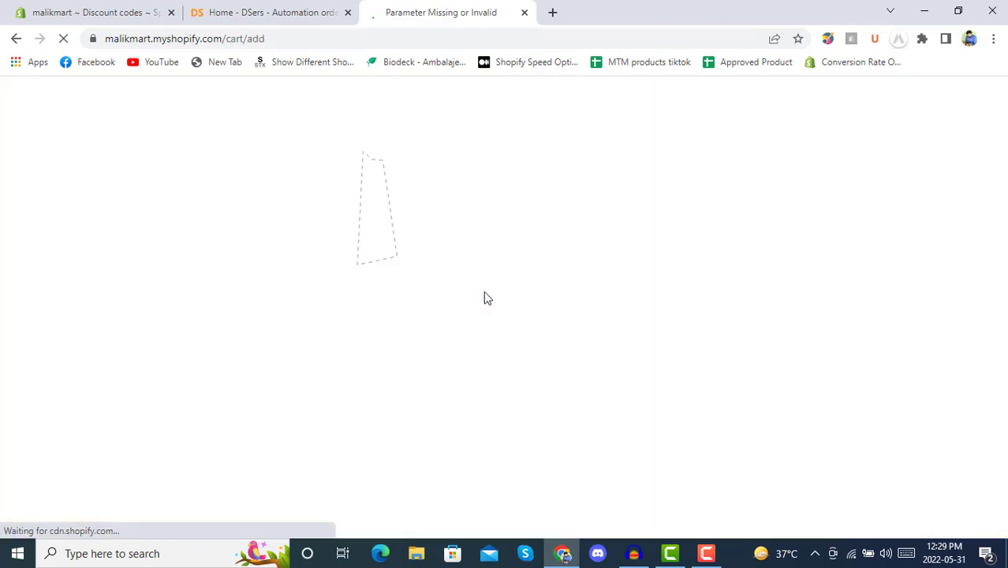
Step: Back out of the error page, add Amazing Price jewelry sets in F235, and view the two-item cart
{"action": "left_click", "coordinate": [64, 39]}
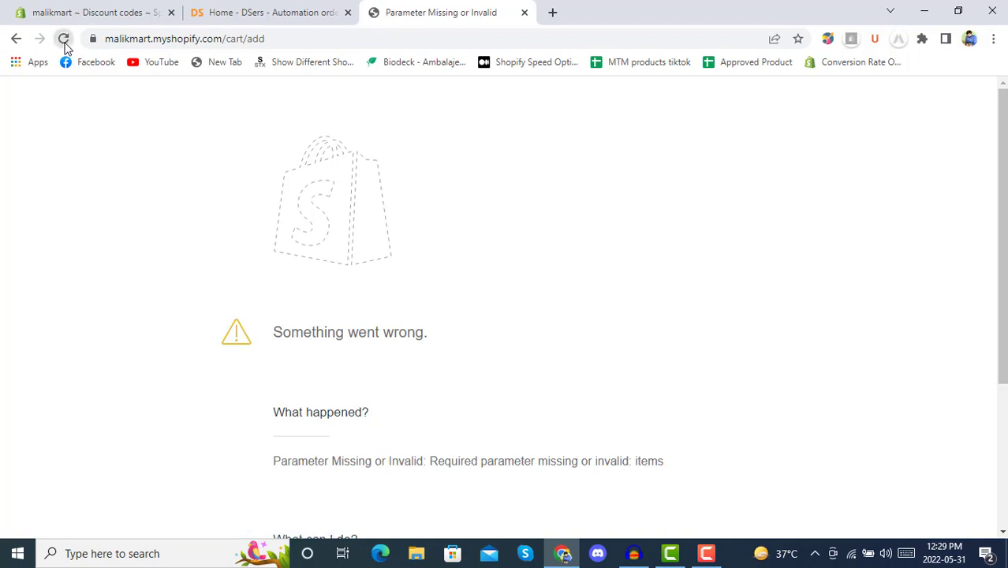
{"action": "left_click", "coordinate": [565, 153]}
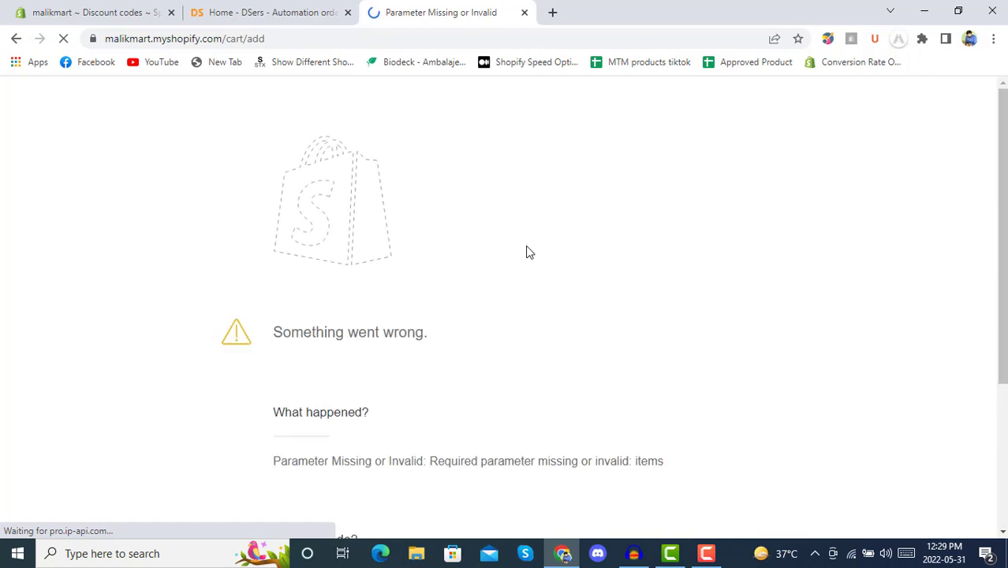
{"action": "left_click", "coordinate": [16, 39]}
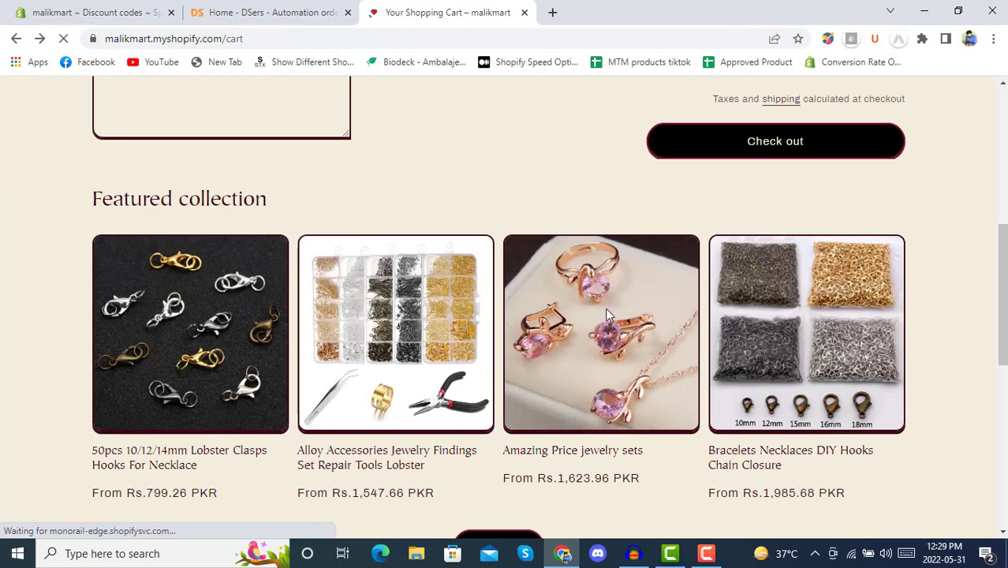
{"action": "left_click", "coordinate": [626, 357]}
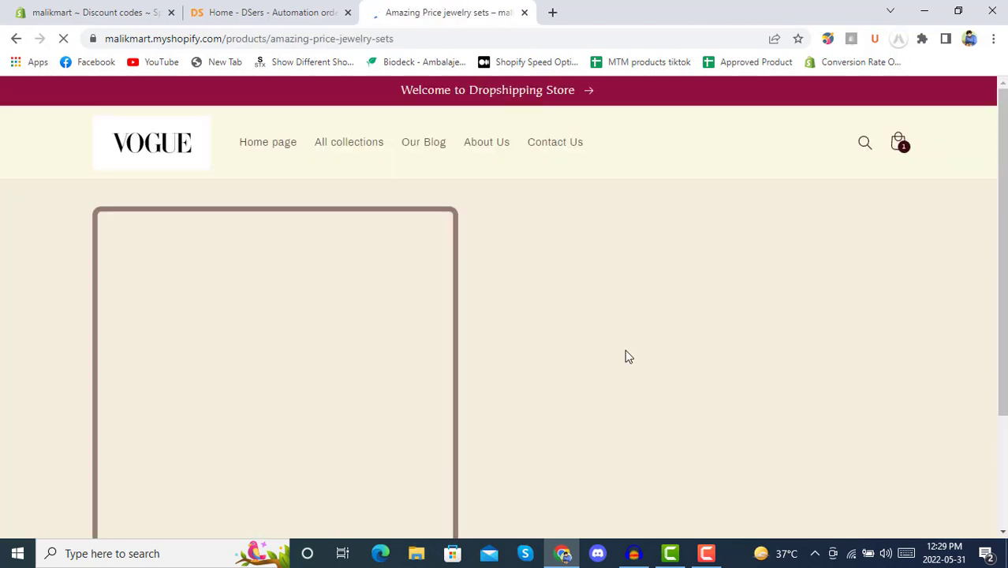
{"action": "scroll", "coordinate": [543, 277], "scroll_direction": "down", "scroll_amount": 3}
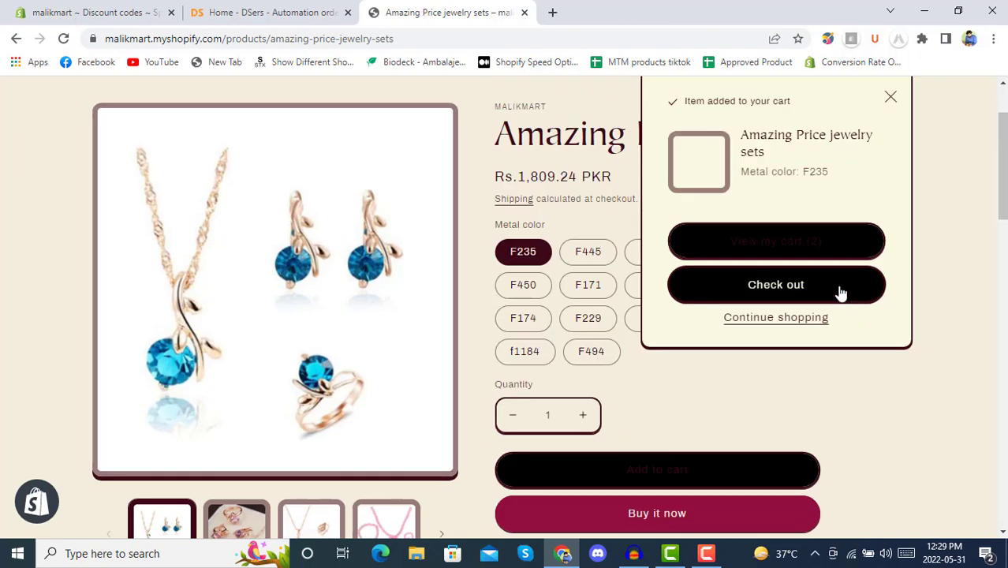
{"action": "left_click", "coordinate": [740, 239]}
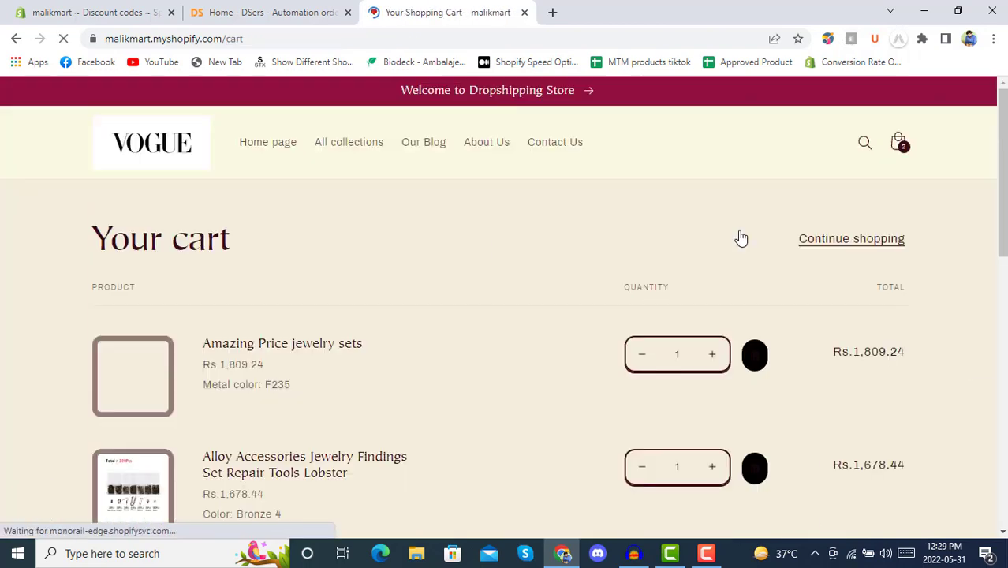
Step: Proceed from the cart to the checkout Information step showing the Rs3,487.68 total
{"action": "scroll", "coordinate": [520, 267], "scroll_direction": "down", "scroll_amount": 3}
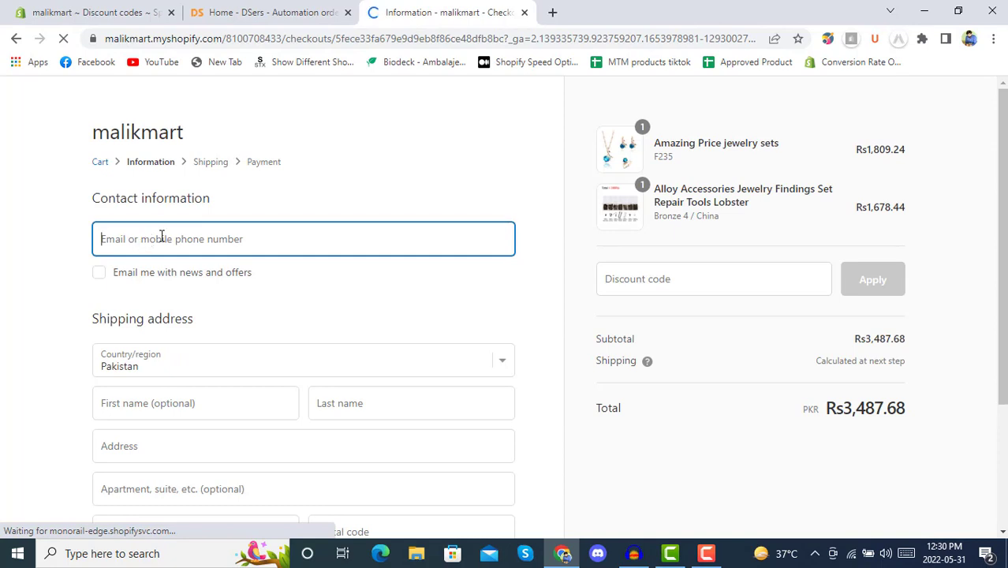
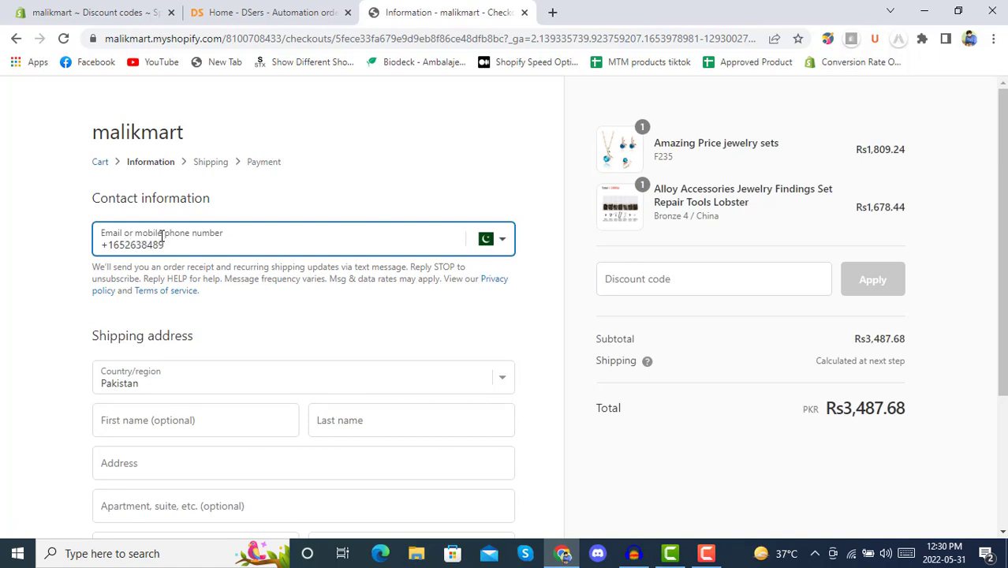
Step: Enter a contact phone number plus placeholder shipping first name, last name and street address
{"action": "scroll", "coordinate": [162, 237], "scroll_direction": "down", "scroll_amount": 3}
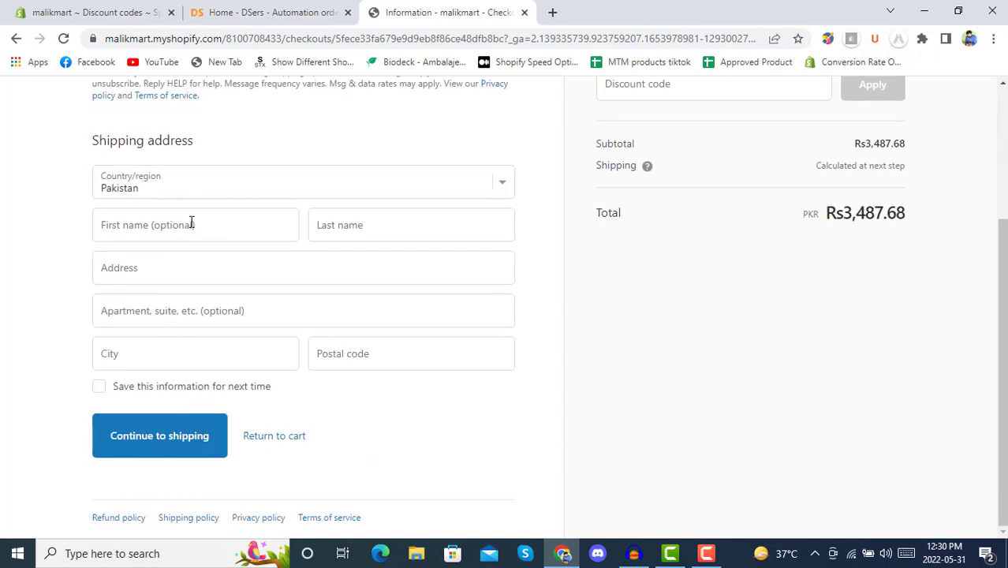
{"action": "left_click", "coordinate": [197, 226]}
{"action": "type", "text": "ghjgg"}
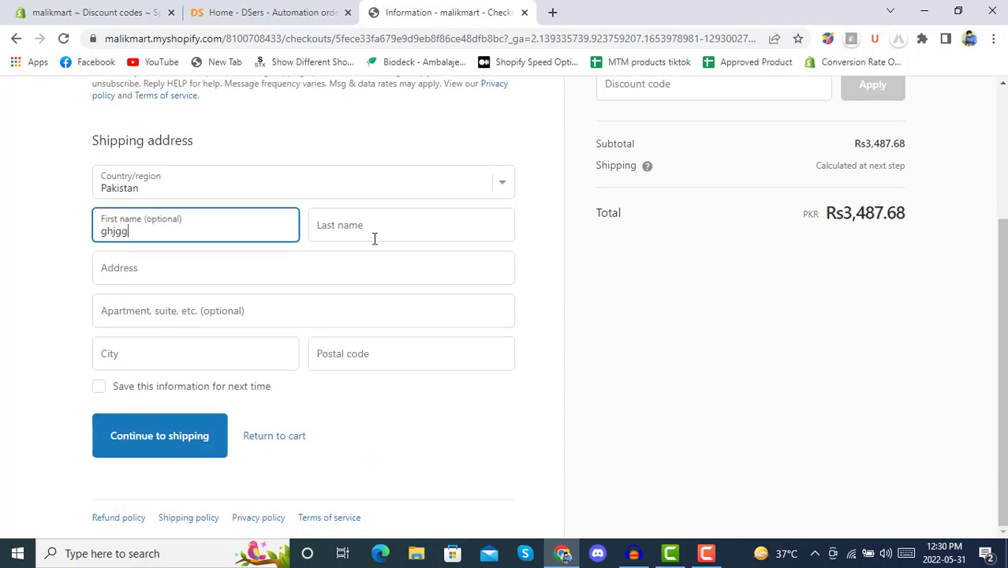
{"action": "left_click", "coordinate": [374, 234]}
{"action": "type", "text": "jjkjk"}
{"action": "left_click", "coordinate": [242, 267]}
{"action": "type", "text": "kk:"}
Step: Fill the apartment, city and postal code 78686, then try continuing to shipping
{"action": "left_click", "coordinate": [243, 314]}
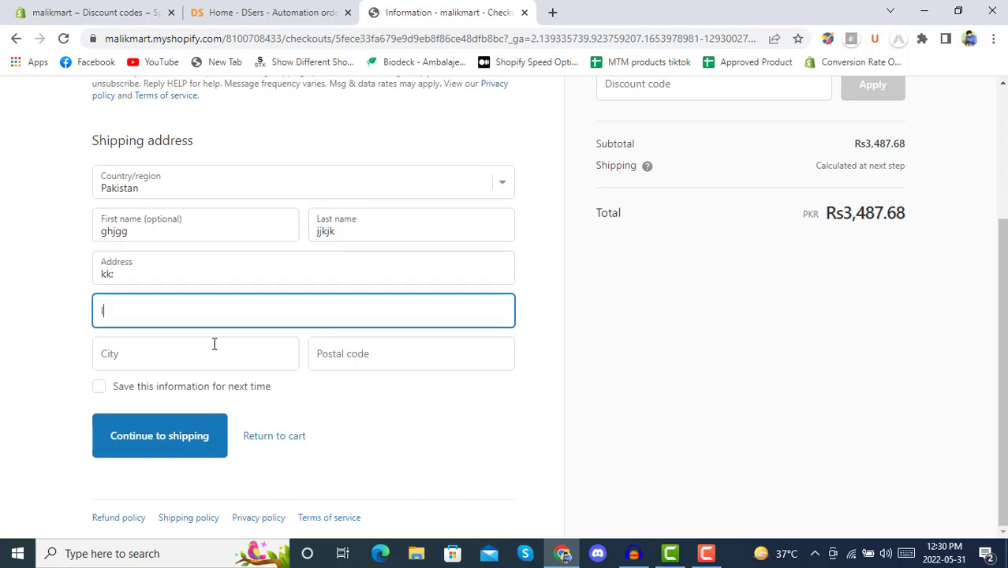
{"action": "type", "text": "l'"}
{"action": "left_click", "coordinate": [203, 359]}
{"action": "type", "text": "'"}
{"action": "left_click", "coordinate": [396, 351]}
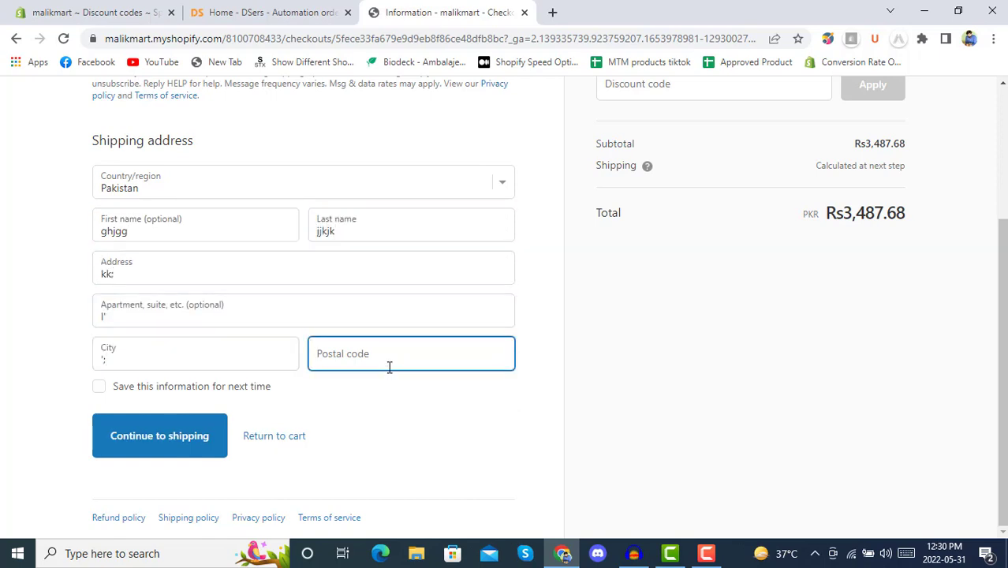
{"action": "type", "text": "786867"}
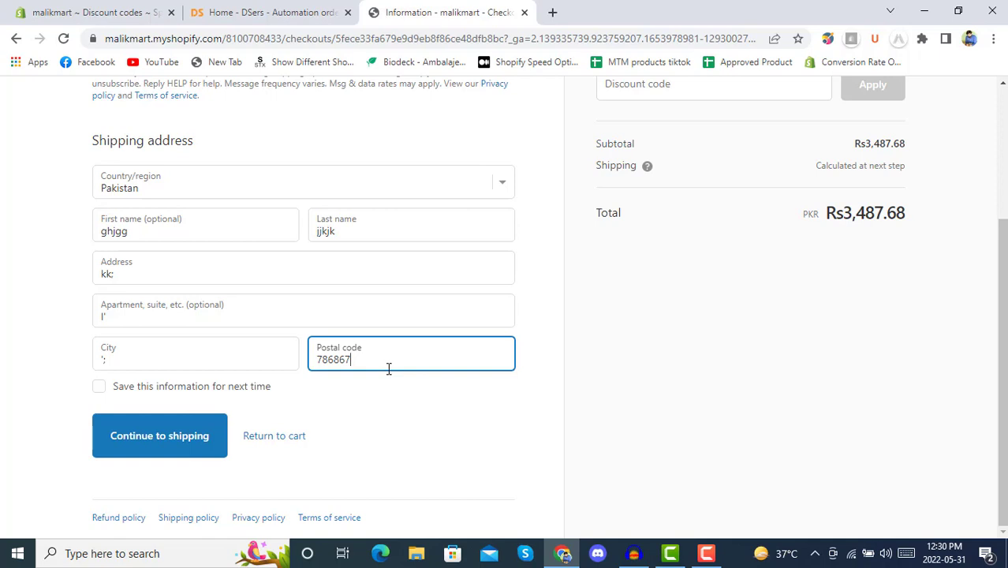
{"action": "left_click", "coordinate": [373, 416]}
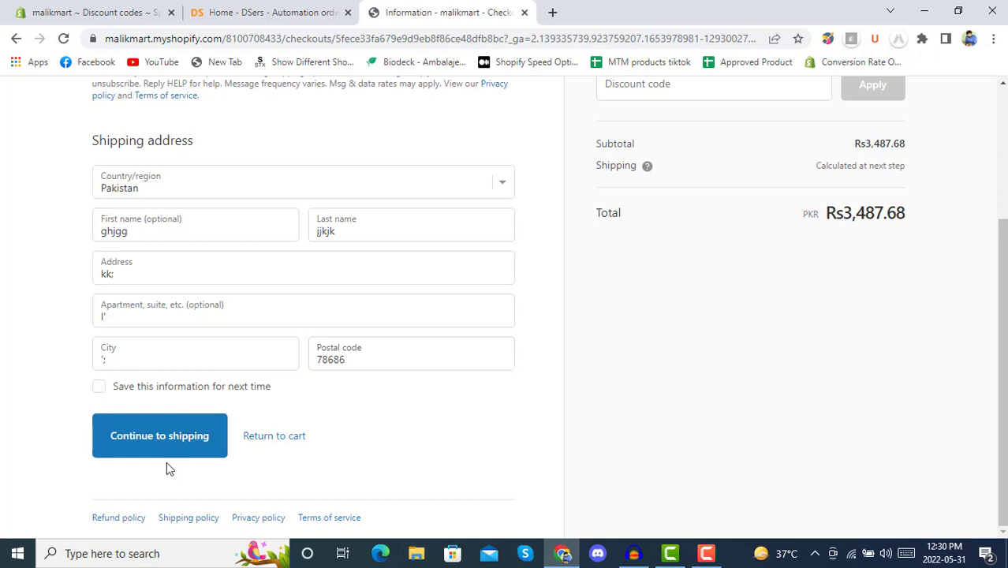
{"action": "left_click", "coordinate": [172, 442]}
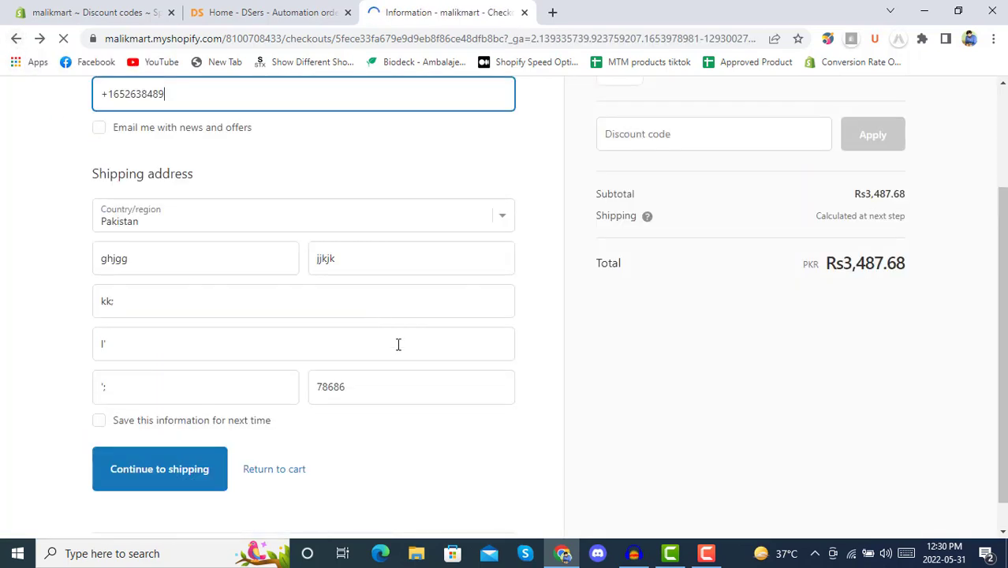
{"action": "scroll", "coordinate": [398, 344], "scroll_direction": "up", "scroll_amount": 2}
Step: Apply the SPRINGSALE discount code, dropping the checkout total to Rs0.00
{"action": "left_click", "coordinate": [683, 278]}
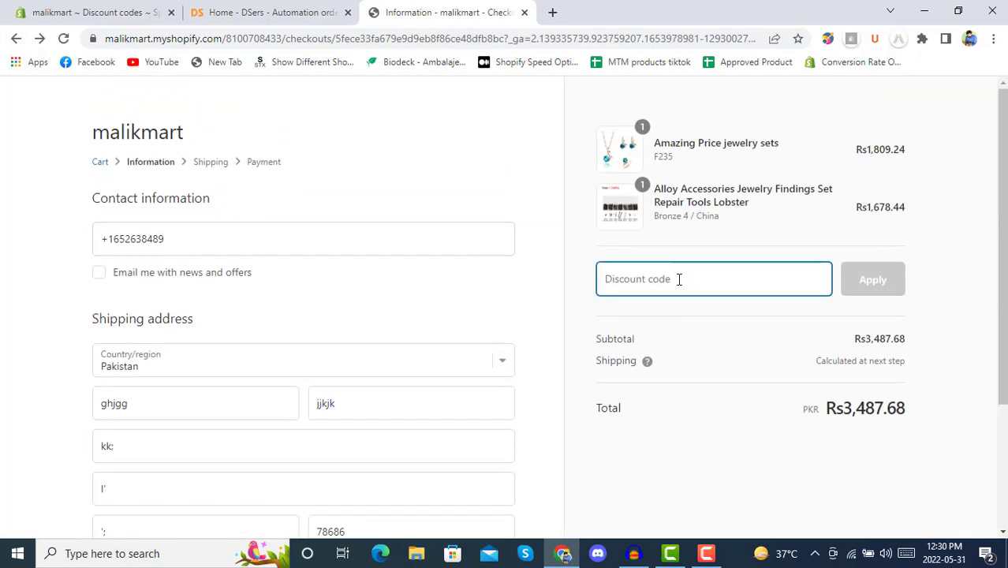
{"action": "type", "text": "springsale"}
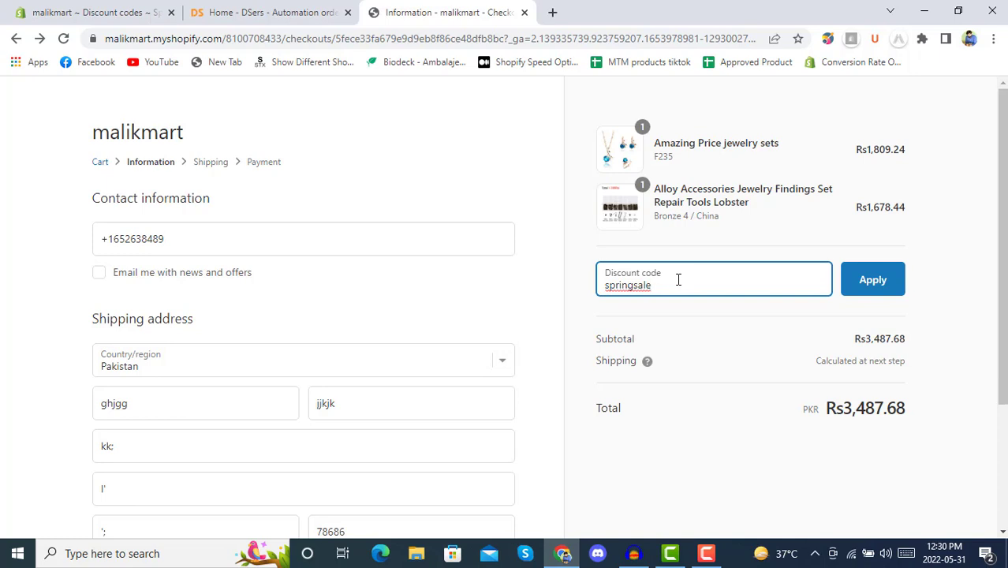
{"action": "left_click", "coordinate": [882, 281]}
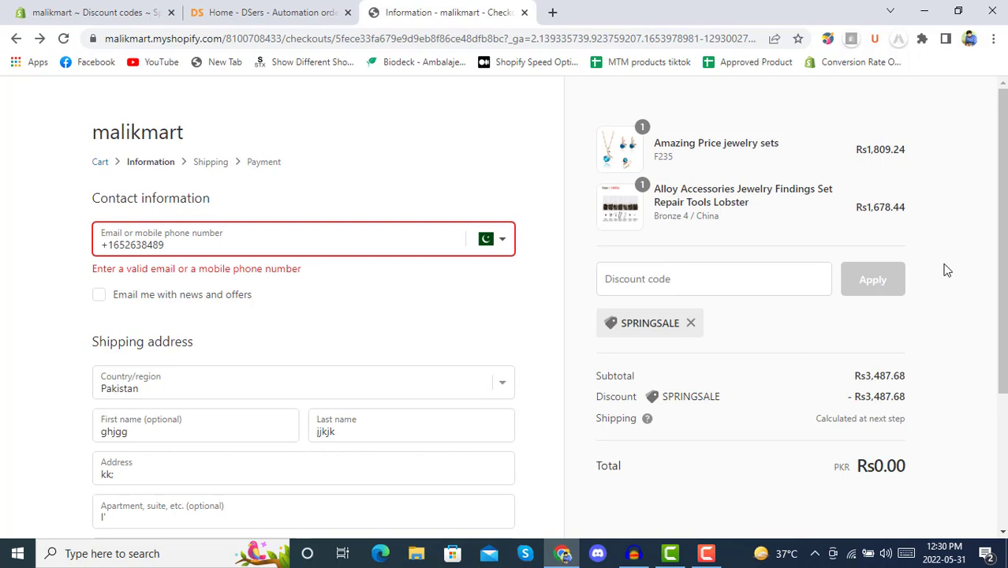
{"action": "scroll", "coordinate": [947, 268], "scroll_direction": "down", "scroll_amount": 2}
{"action": "scroll", "coordinate": [942, 271], "scroll_direction": "up", "scroll_amount": 2}
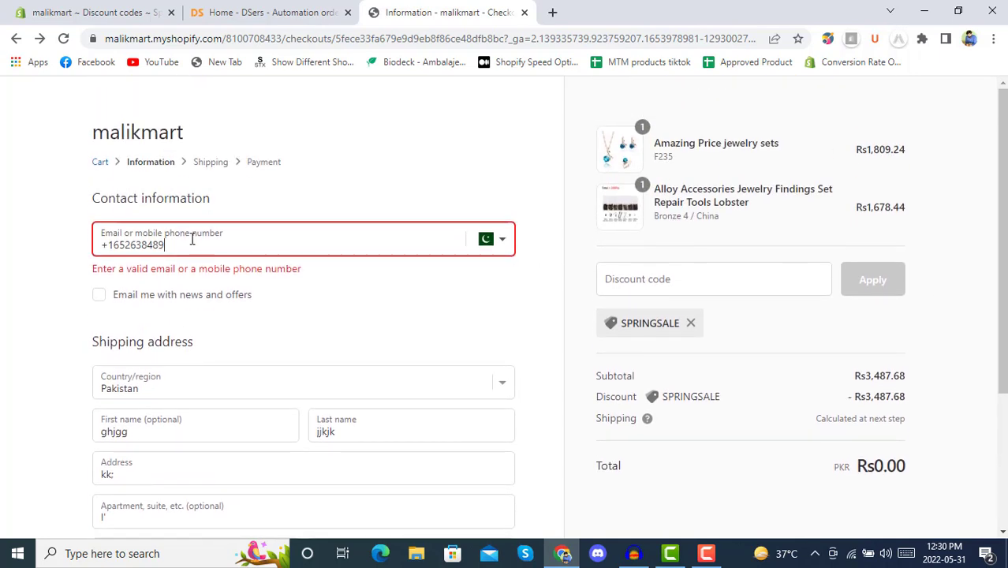
Step: Replace the rejected contact phone with a Pakistani +92 number
{"action": "key", "text": "BackSpace"}
{"action": "key", "text": "BackSpace"}
{"action": "key", "text": "BackSpace"}
{"action": "key", "text": "BackSpace"}
{"action": "key", "text": "BackSpace"}
{"action": "key", "text": "BackSpace"}
{"action": "key", "text": "BackSpace"}
{"action": "key", "text": "BackSpace"}
{"action": "key", "text": "BackSpace"}
{"action": "key", "text": "BackSpace"}
{"action": "key", "text": "BackSpace"}
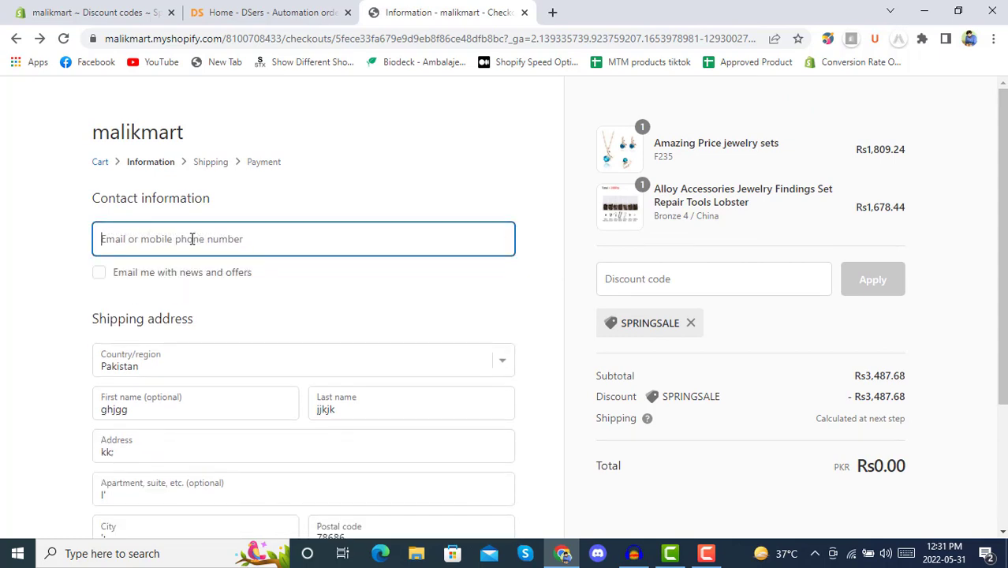
{"action": "type", "text": "+923451234567"}
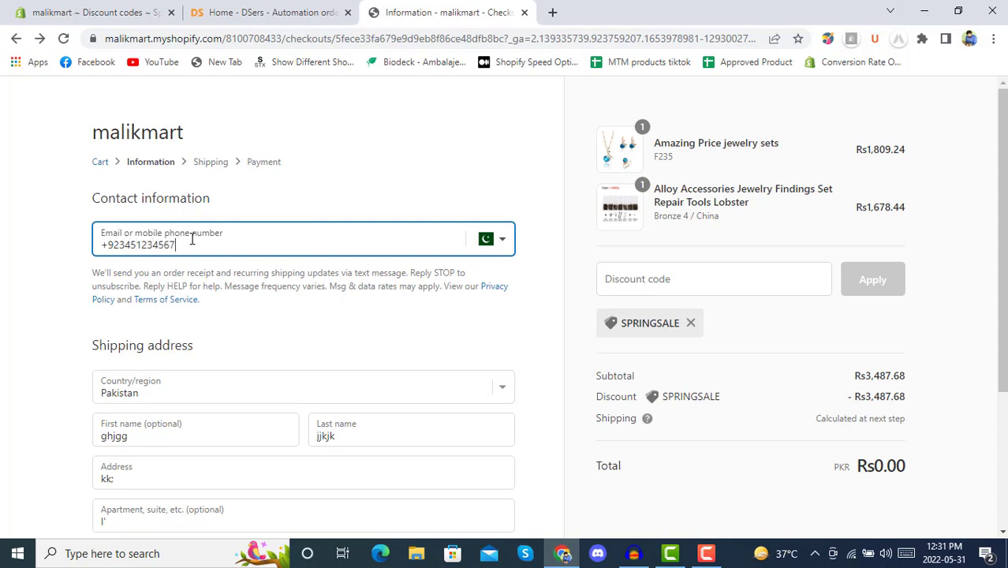
{"action": "left_click", "coordinate": [536, 325]}
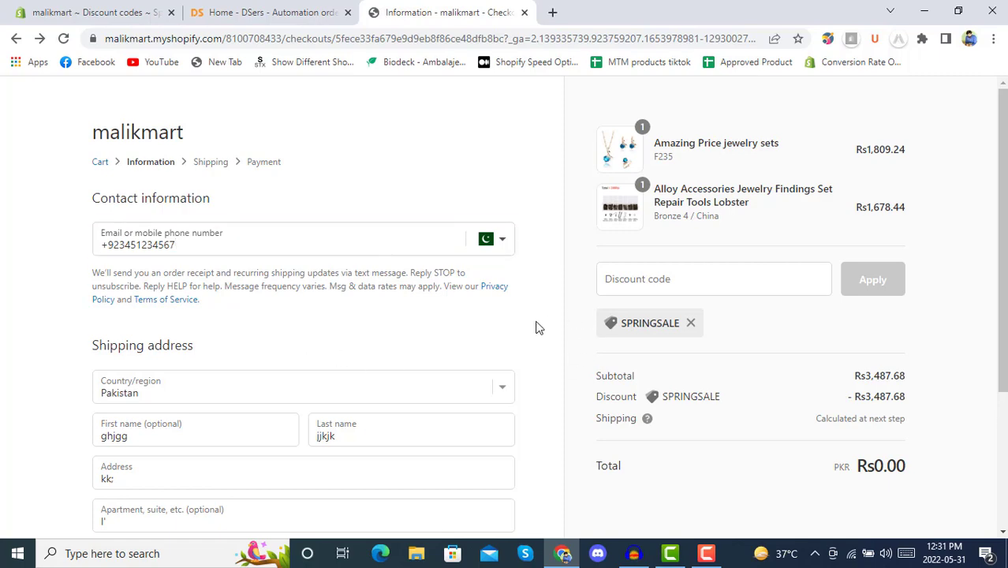
{"action": "scroll", "coordinate": [536, 327], "scroll_direction": "down", "scroll_amount": 3}
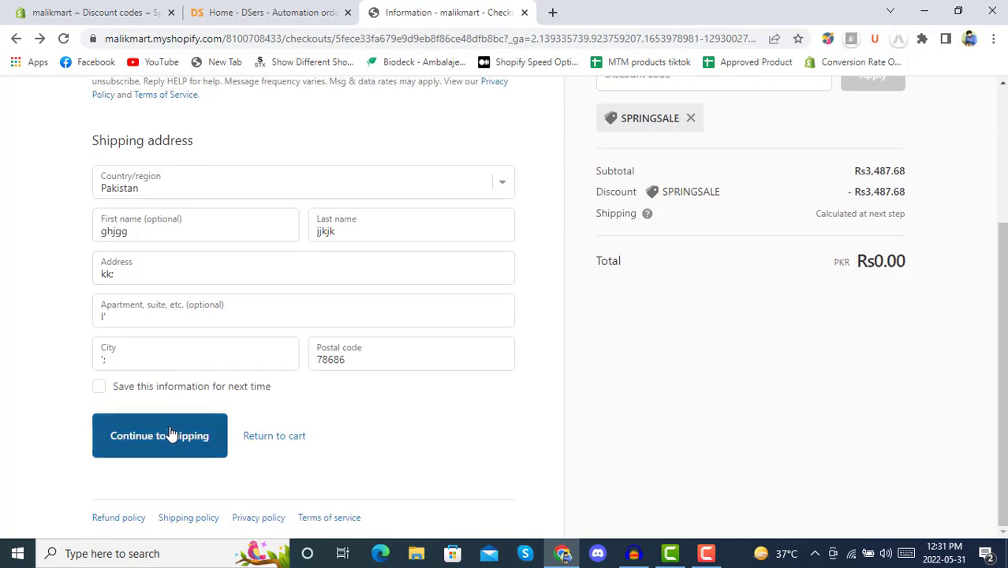
Step: Continue through free standard shipping to payment and attempt Pay now with empty card fields
{"action": "left_click", "coordinate": [170, 434]}
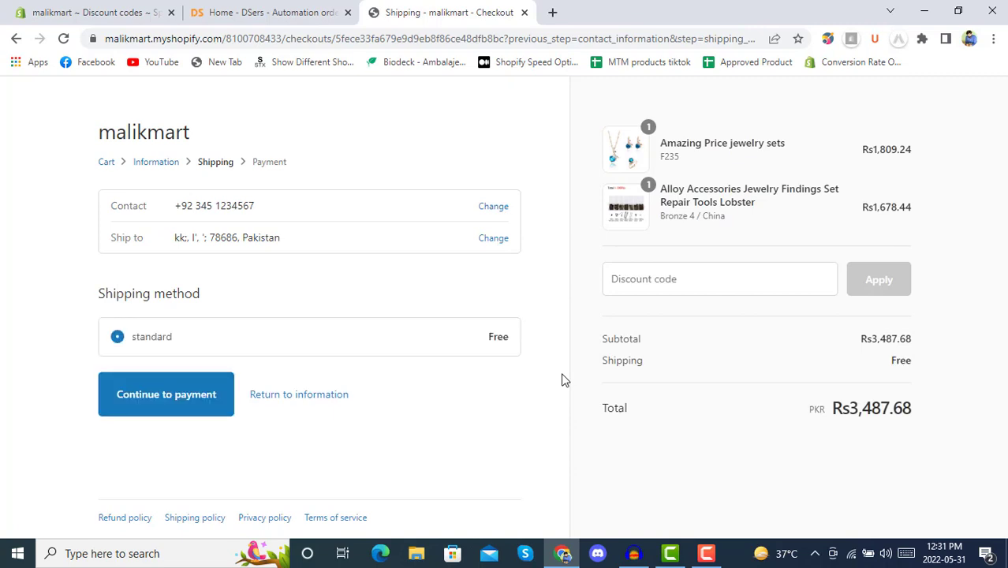
{"action": "left_click", "coordinate": [169, 396]}
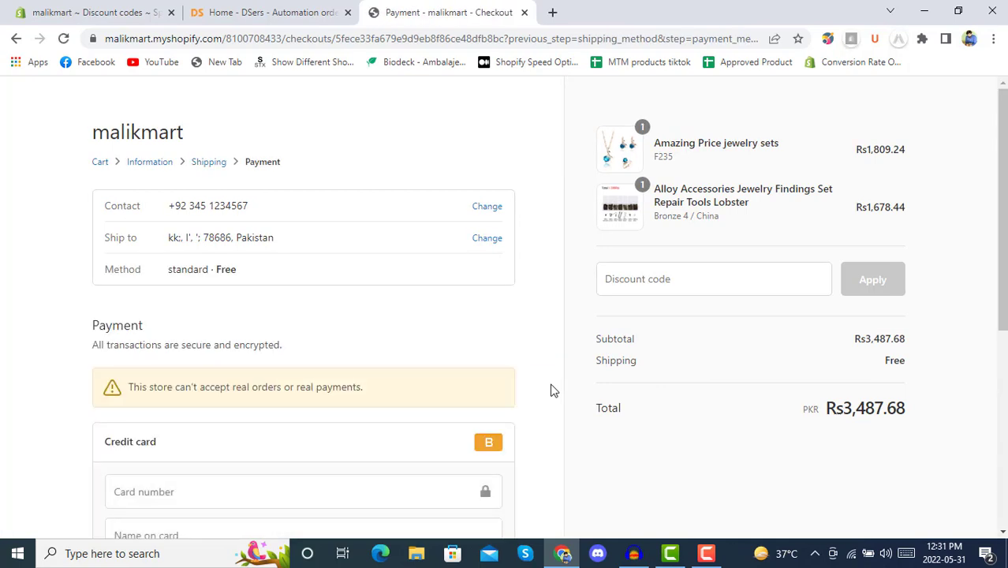
{"action": "scroll", "coordinate": [552, 391], "scroll_direction": "down", "scroll_amount": 5}
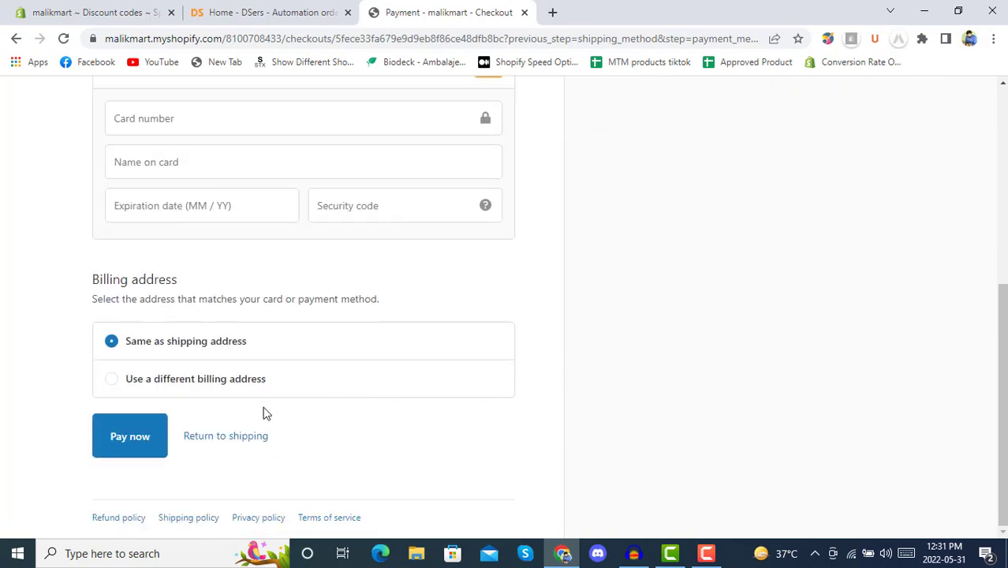
{"action": "left_click", "coordinate": [117, 441]}
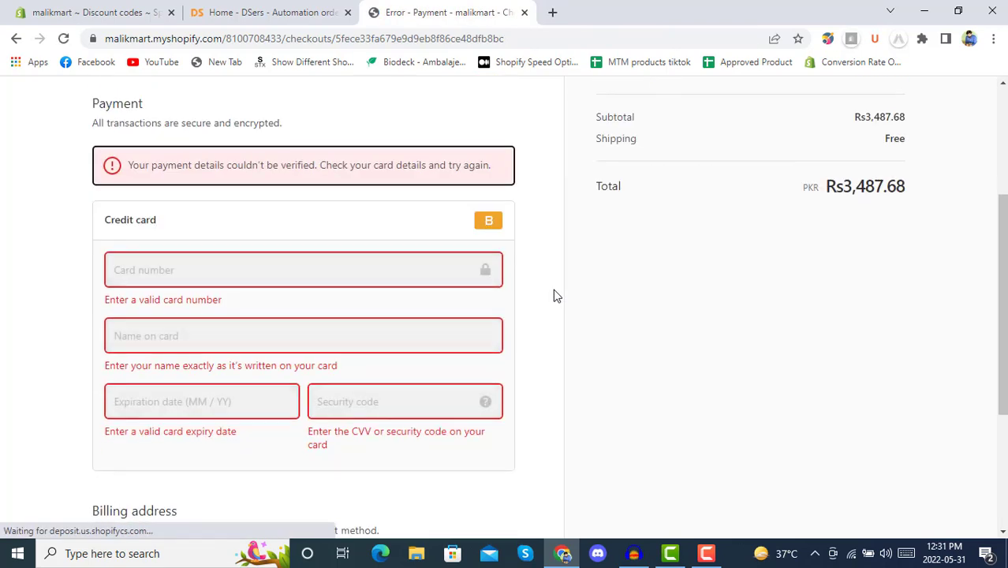
{"action": "scroll", "coordinate": [554, 296], "scroll_direction": "down", "scroll_amount": 1}
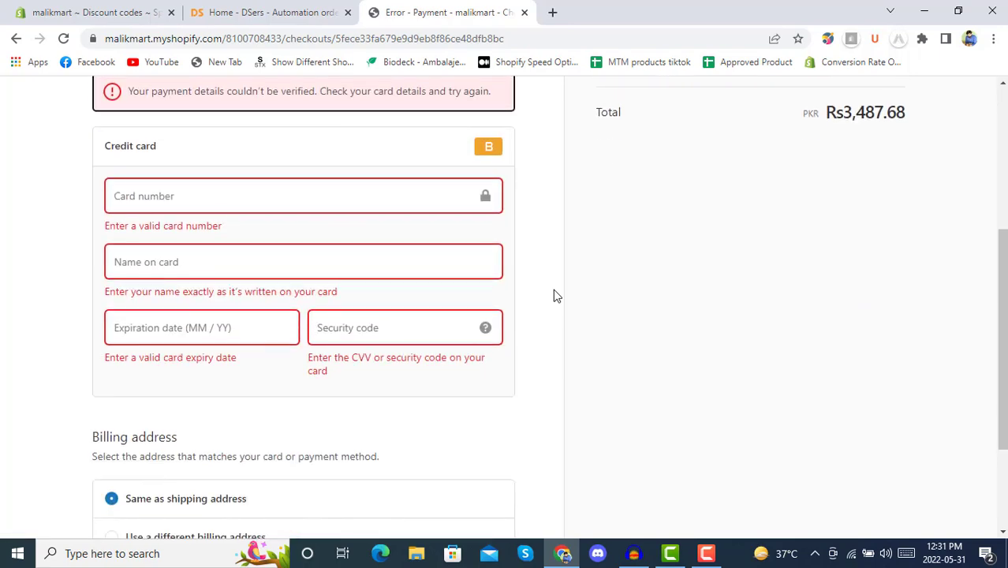
Step: Enter a test card number, name on card, expiry date and security code
{"action": "left_click", "coordinate": [183, 199]}
{"action": "type", "text": "7868"}
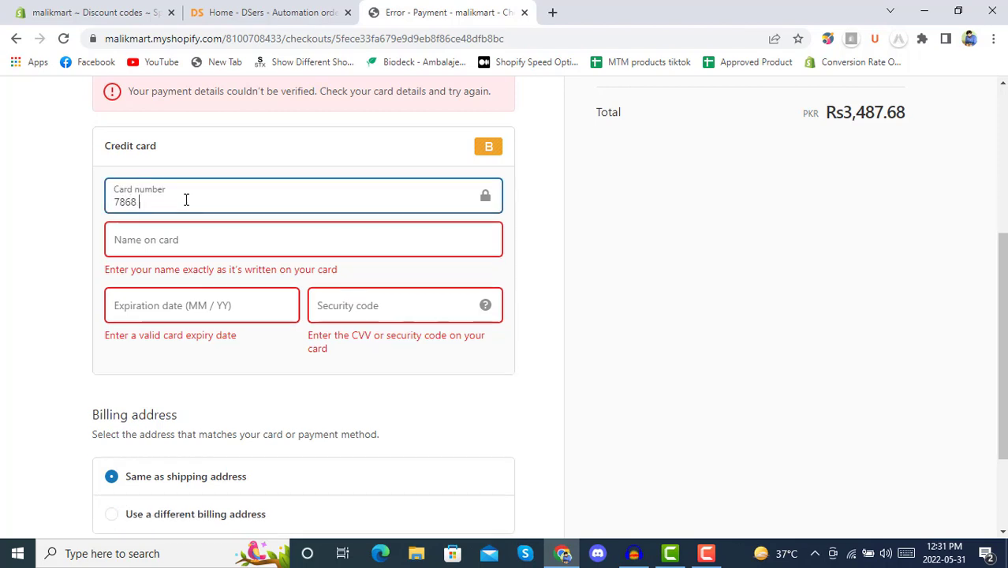
{"action": "type", "text": "7988656547547"}
{"action": "left_click", "coordinate": [240, 233]}
{"action": "type", "text": "gfdgh"}
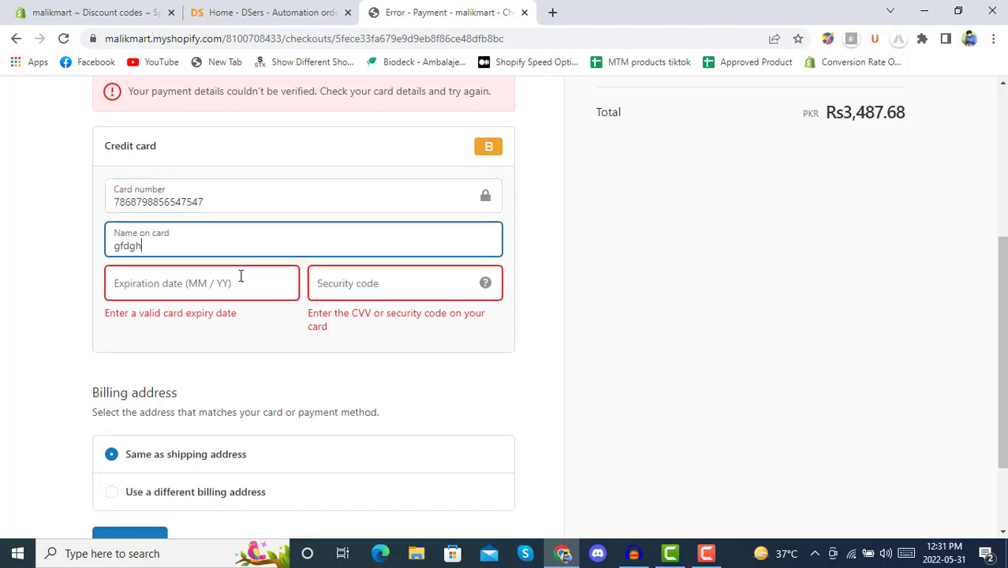
{"action": "left_click", "coordinate": [238, 283]}
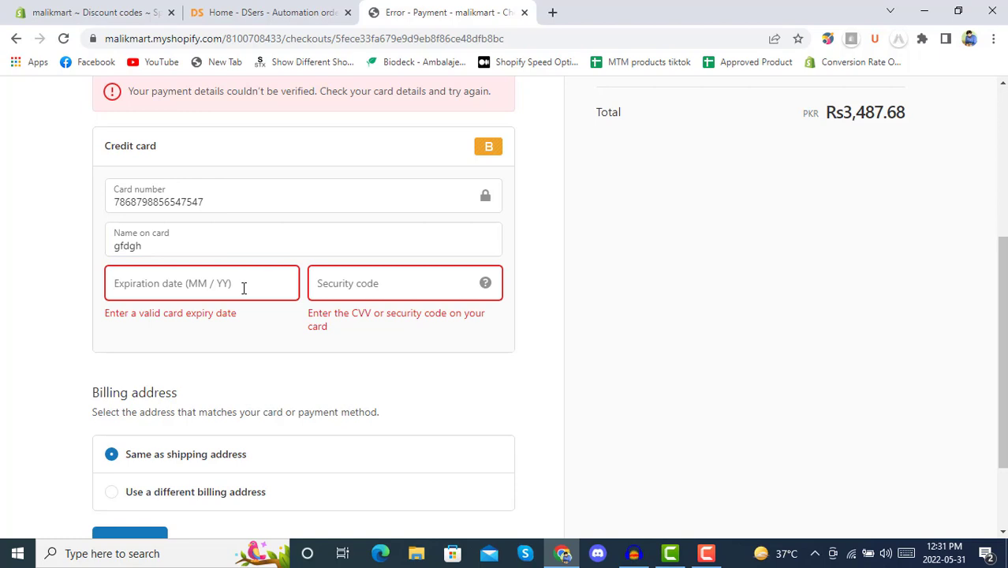
{"action": "type", "text": "03 / "}
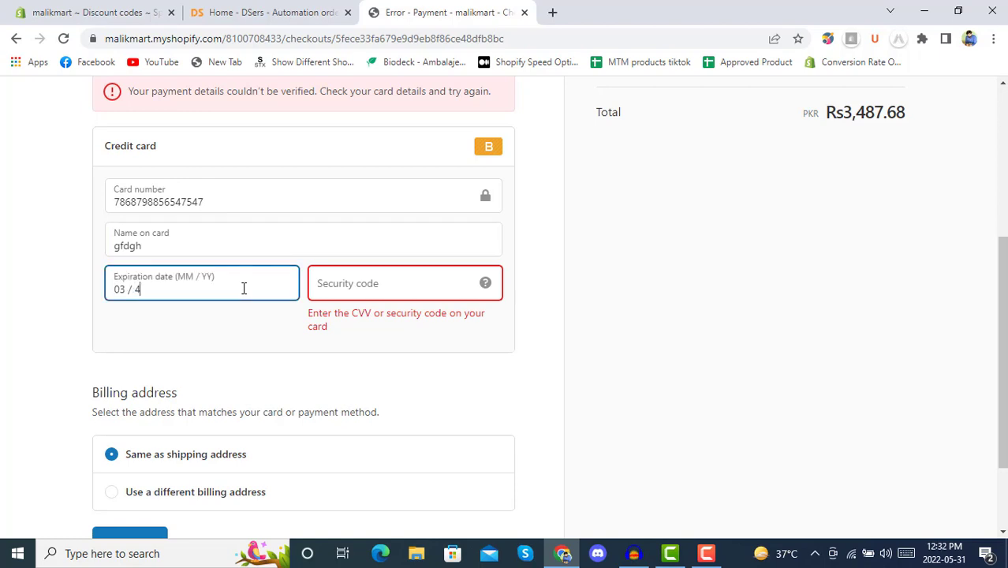
{"action": "type", "text": "44"}
{"action": "left_click", "coordinate": [348, 284]}
{"action": "type", "text": "345"}
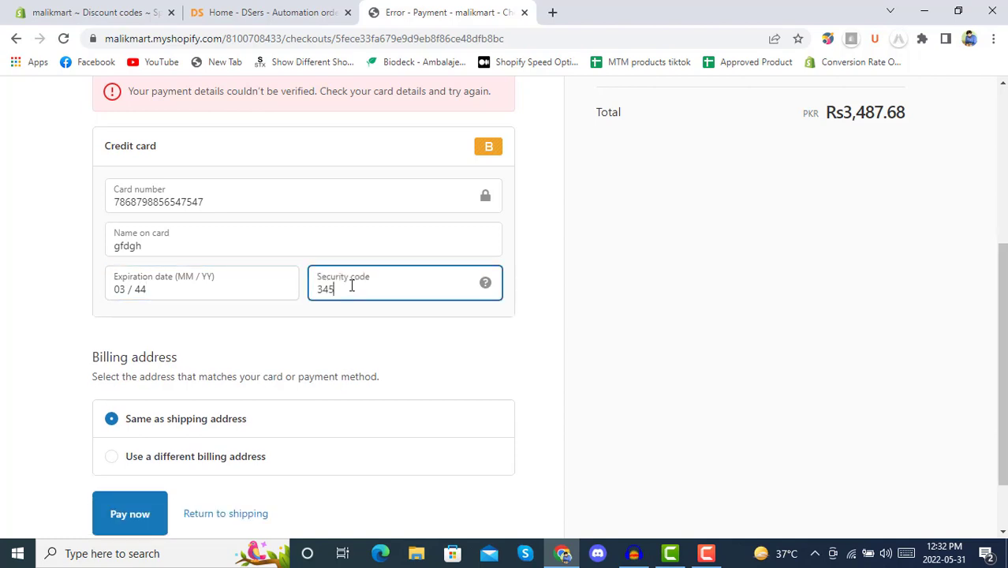
Step: Submit the card payment and review the verification error with the card fields cleared
{"action": "left_click", "coordinate": [150, 526]}
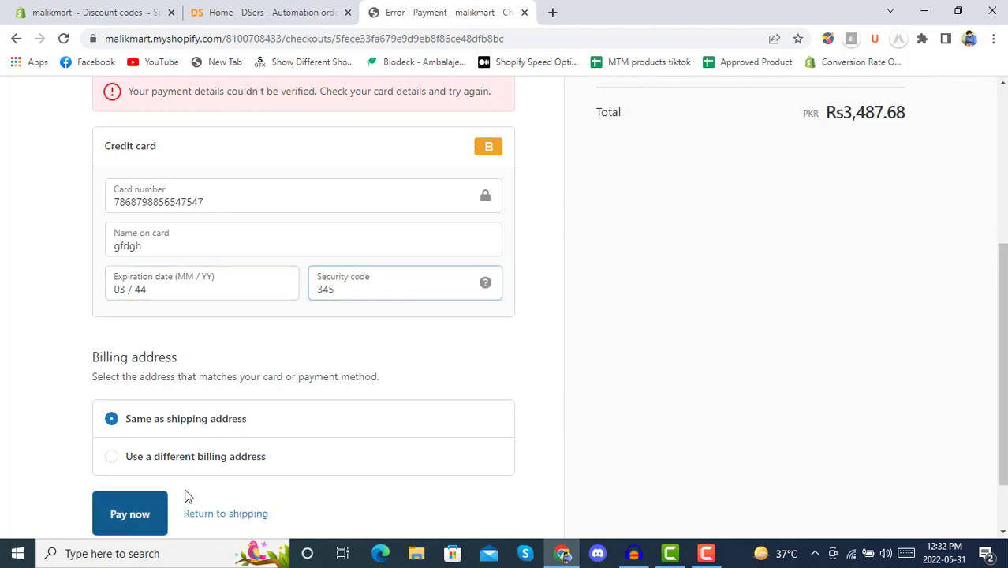
{"action": "scroll", "coordinate": [548, 341], "scroll_direction": "up", "scroll_amount": 3}
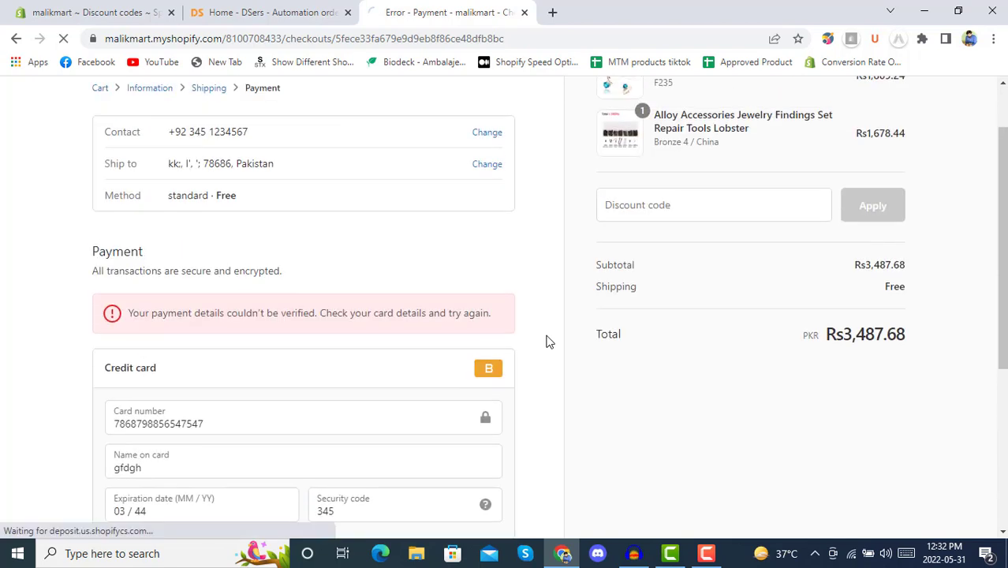
{"action": "scroll", "coordinate": [549, 340], "scroll_direction": "down", "scroll_amount": 4}
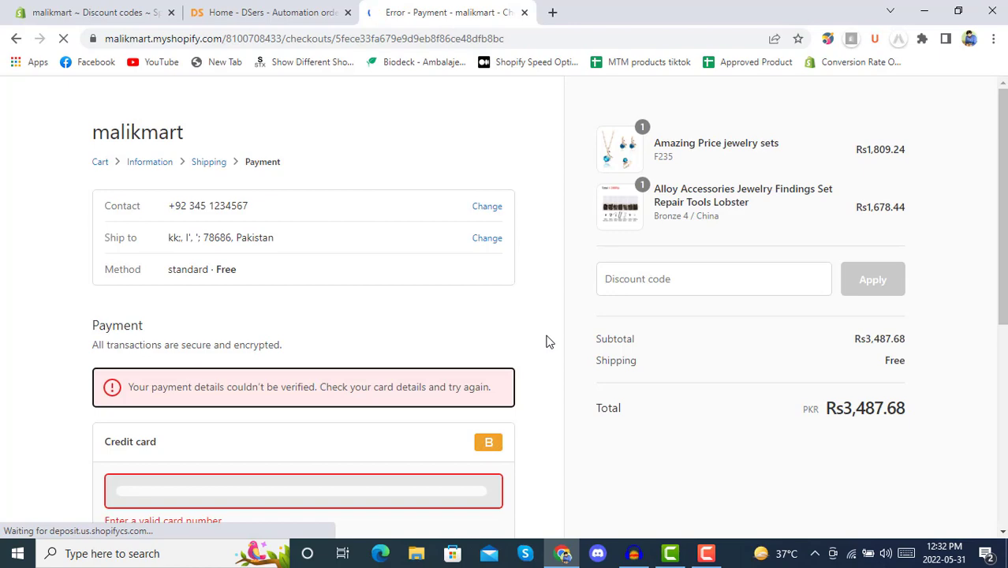
{"action": "scroll", "coordinate": [548, 341], "scroll_direction": "down", "scroll_amount": 4}
{"action": "scroll", "coordinate": [548, 340], "scroll_direction": "down", "scroll_amount": 2}
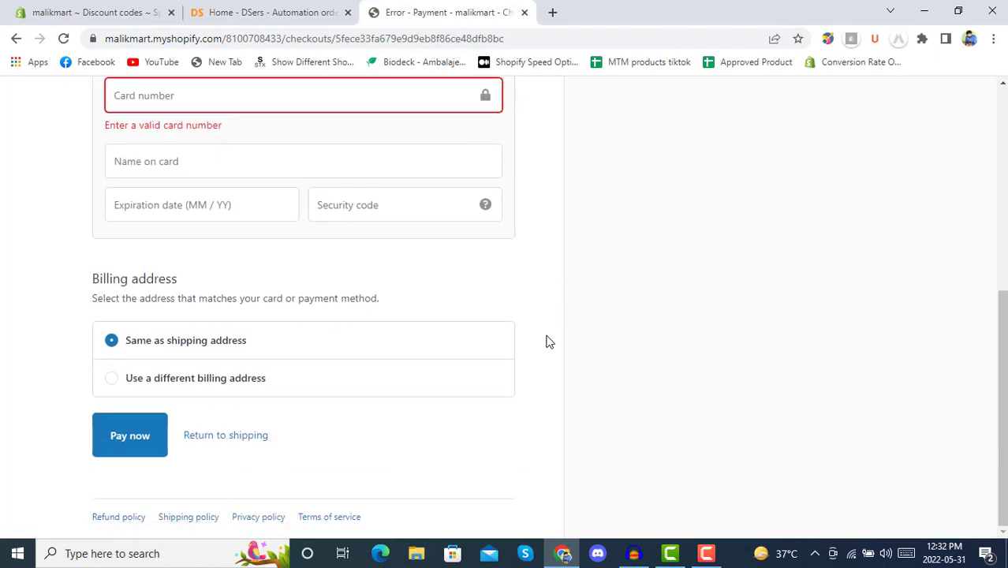
{"action": "scroll", "coordinate": [548, 341], "scroll_direction": "up", "scroll_amount": 6}
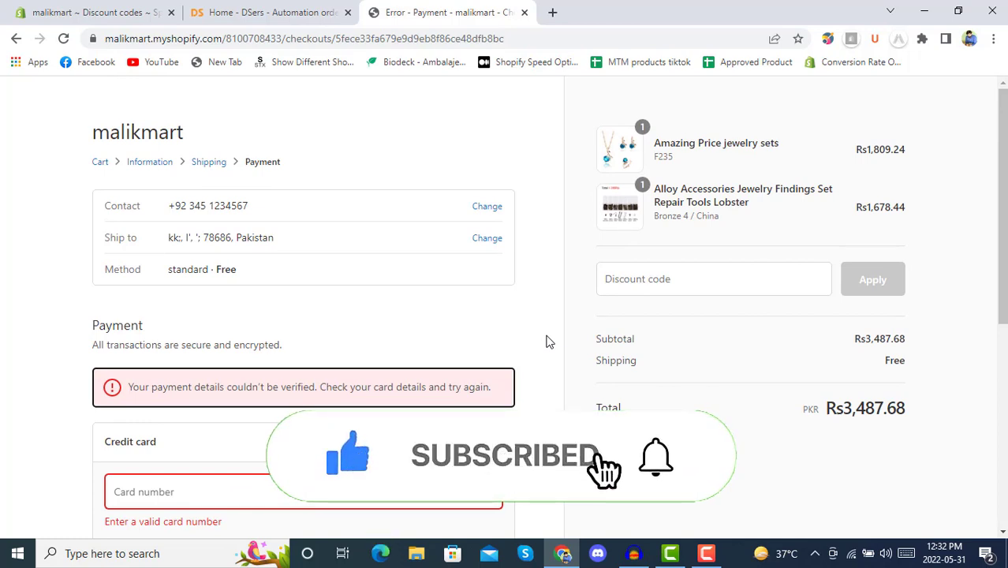
Step: Apply SPRINGSALE to bring the total to Rs0.00 and complete the free order
{"action": "left_click", "coordinate": [679, 280]}
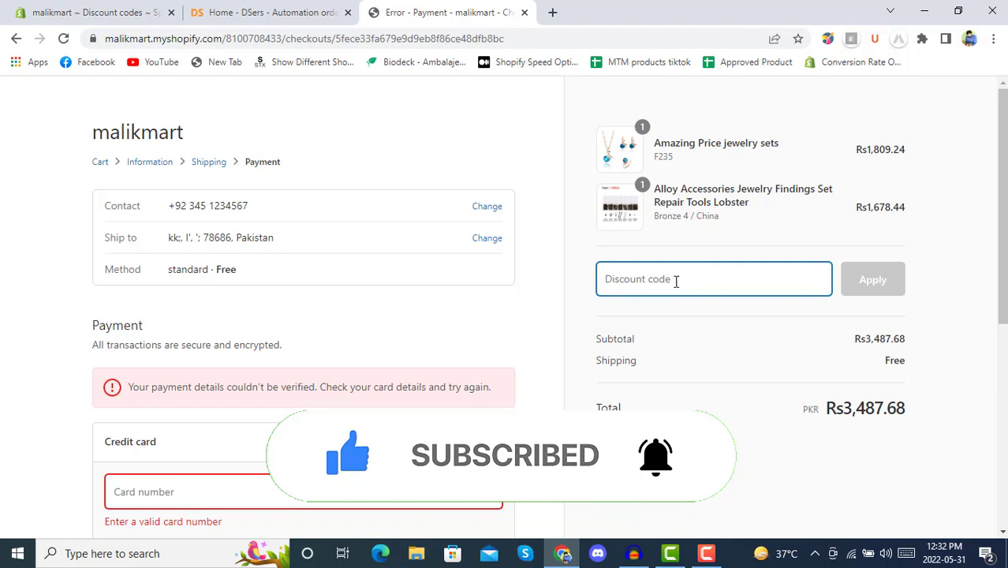
{"action": "type", "text": "spri"}
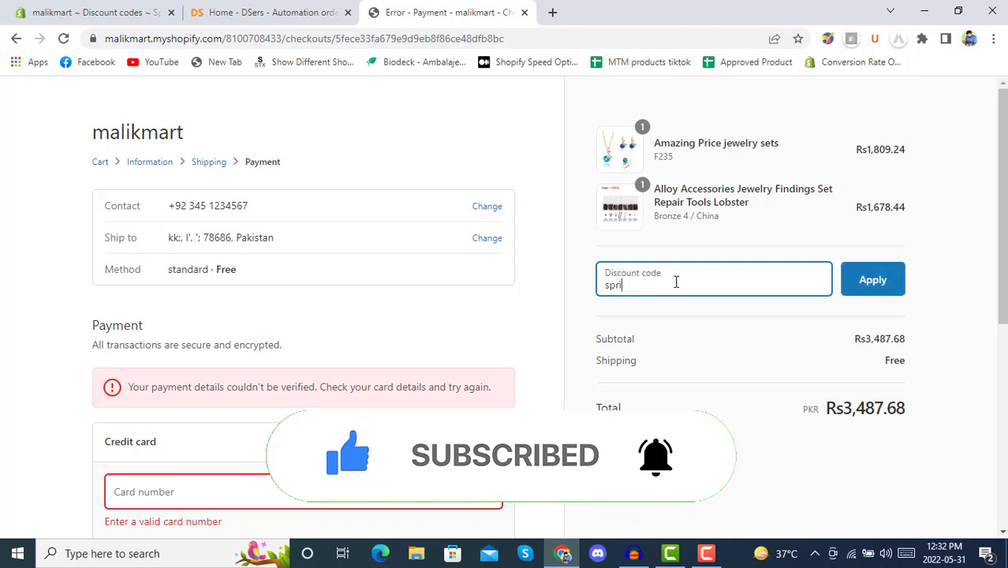
{"action": "type", "text": "ngsale"}
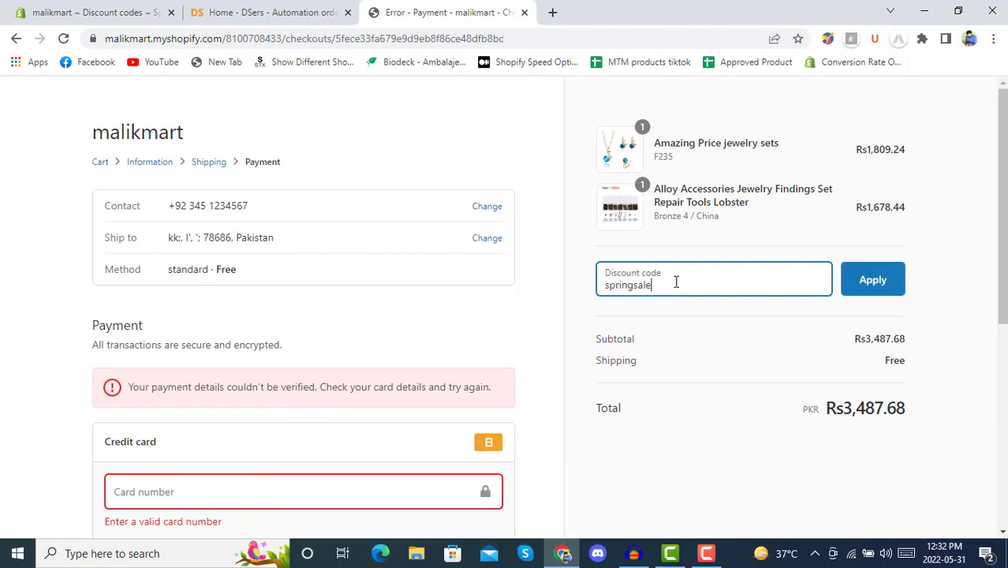
{"action": "double_click", "coordinate": [676, 281]}
{"action": "left_click", "coordinate": [870, 280]}
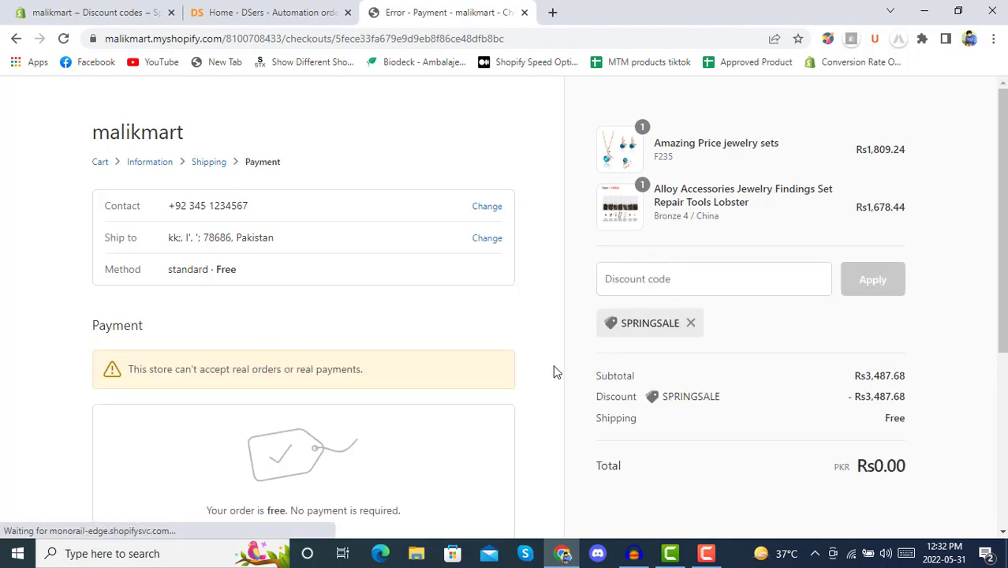
{"action": "scroll", "coordinate": [554, 370], "scroll_direction": "down", "scroll_amount": 4}
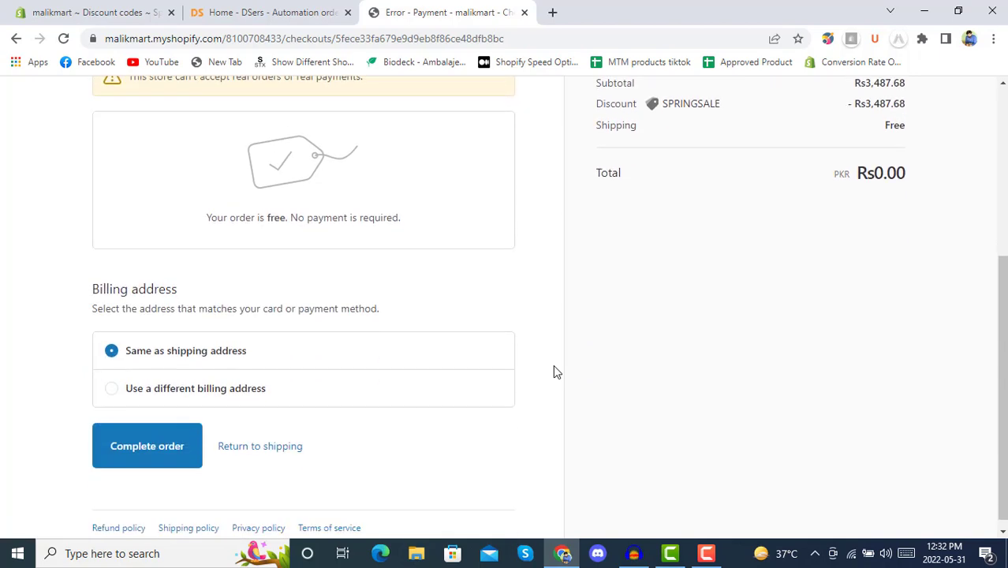
{"action": "left_click", "coordinate": [145, 448]}
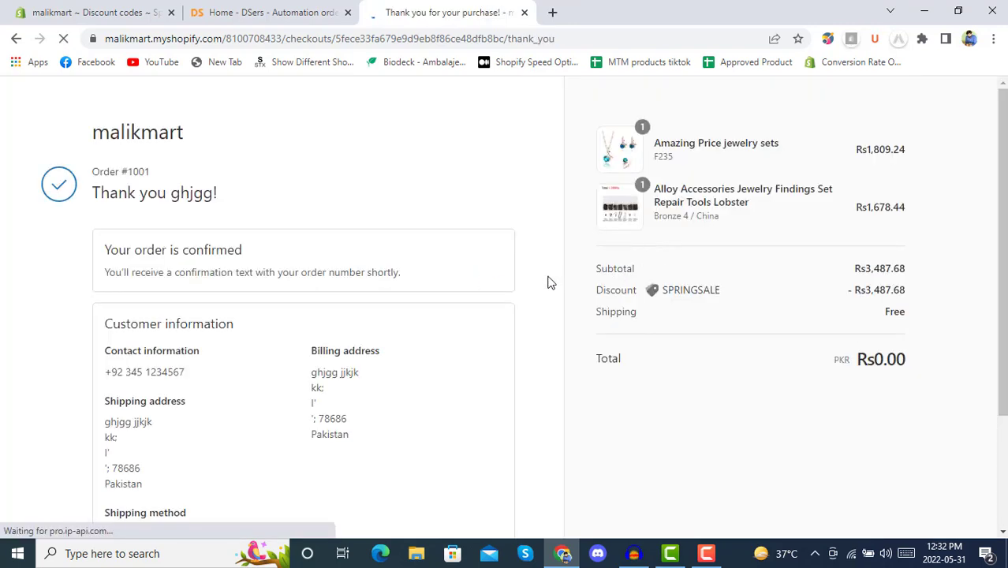
Step: Confirm order #1001 is paid and unfulfilled at Rs.0.00 in Shopify Orders, then view DSers
{"action": "scroll", "coordinate": [552, 282], "scroll_direction": "down", "scroll_amount": 2}
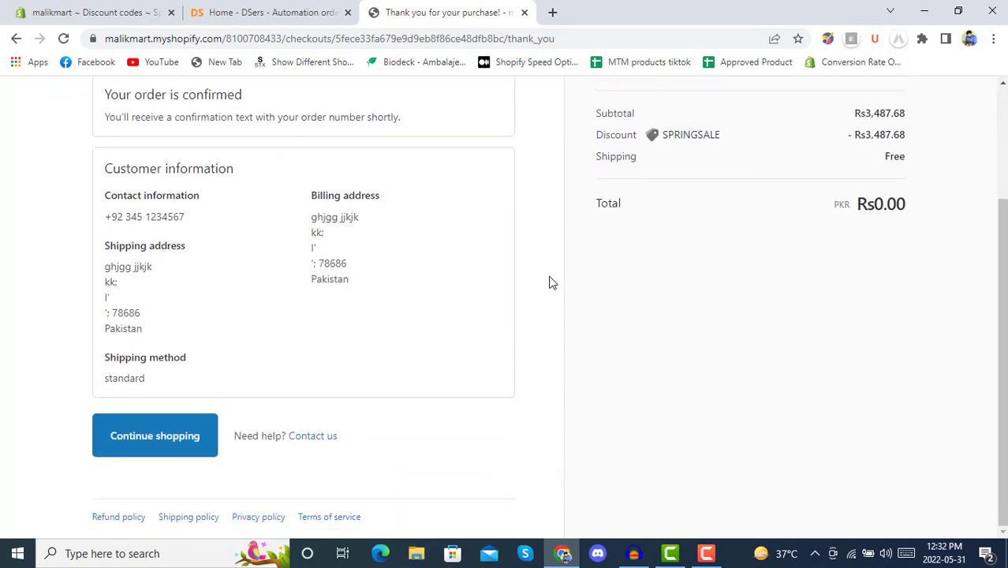
{"action": "scroll", "coordinate": [551, 283], "scroll_direction": "up", "scroll_amount": 2}
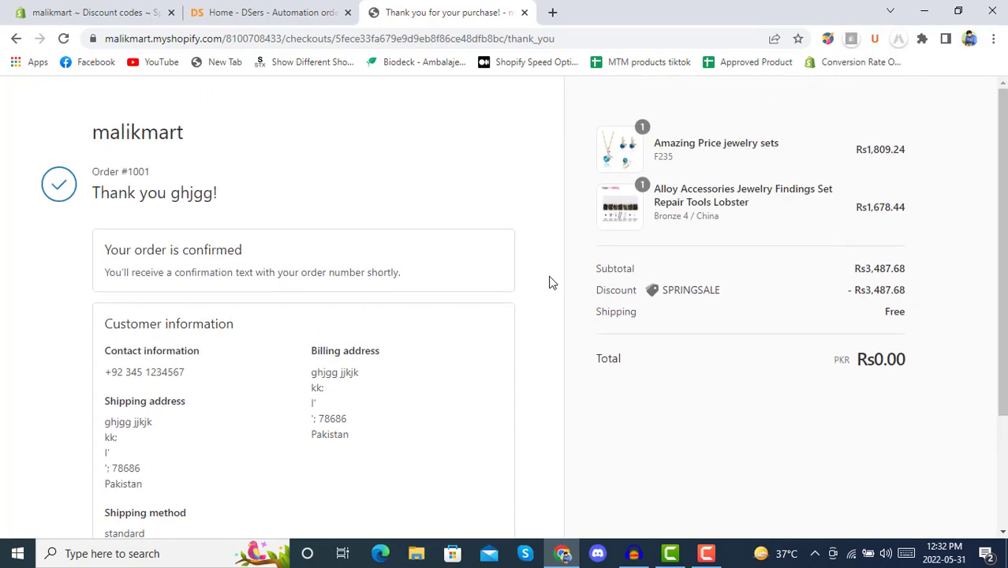
{"action": "left_click", "coordinate": [108, 8]}
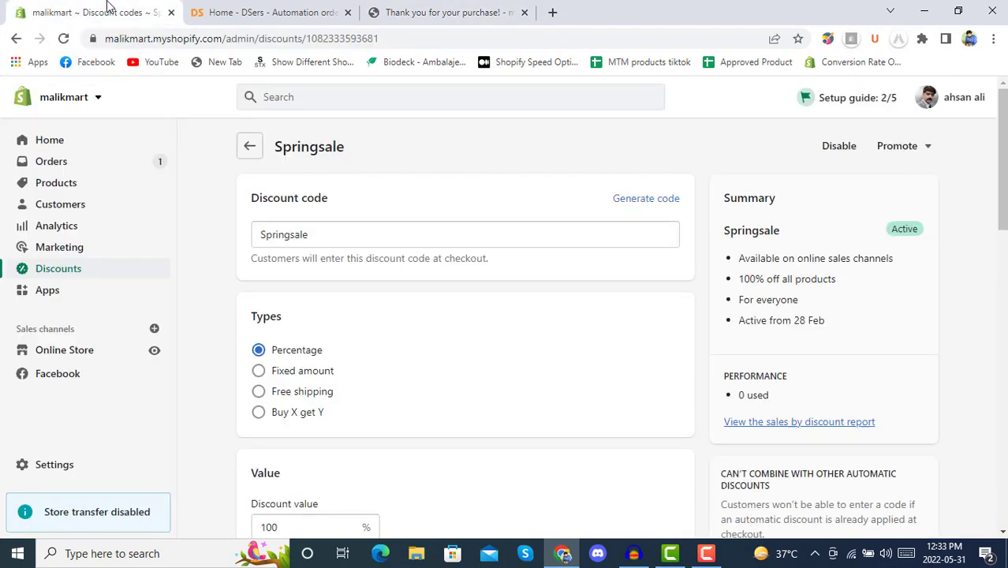
{"action": "left_click", "coordinate": [75, 163]}
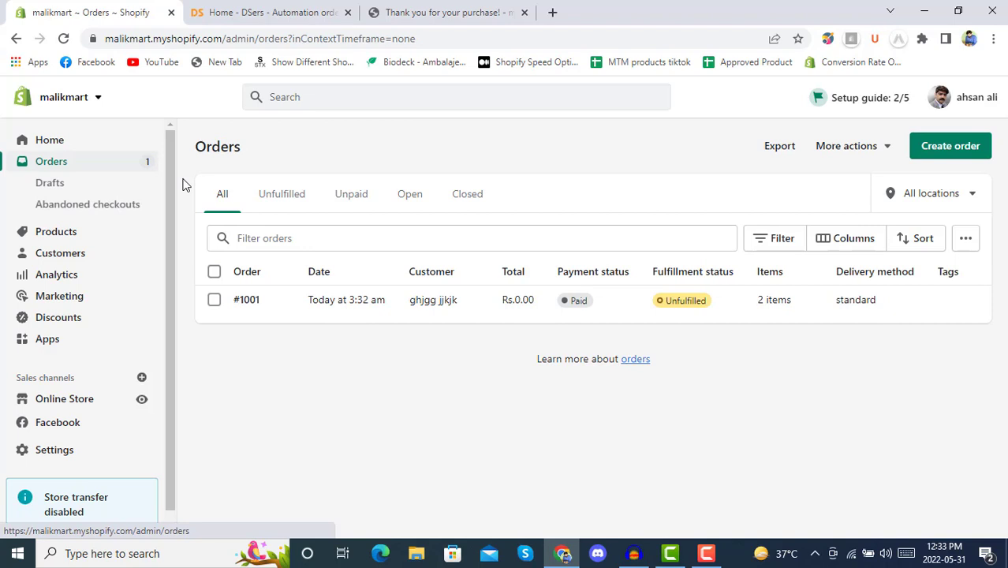
{"action": "left_click", "coordinate": [250, 10]}
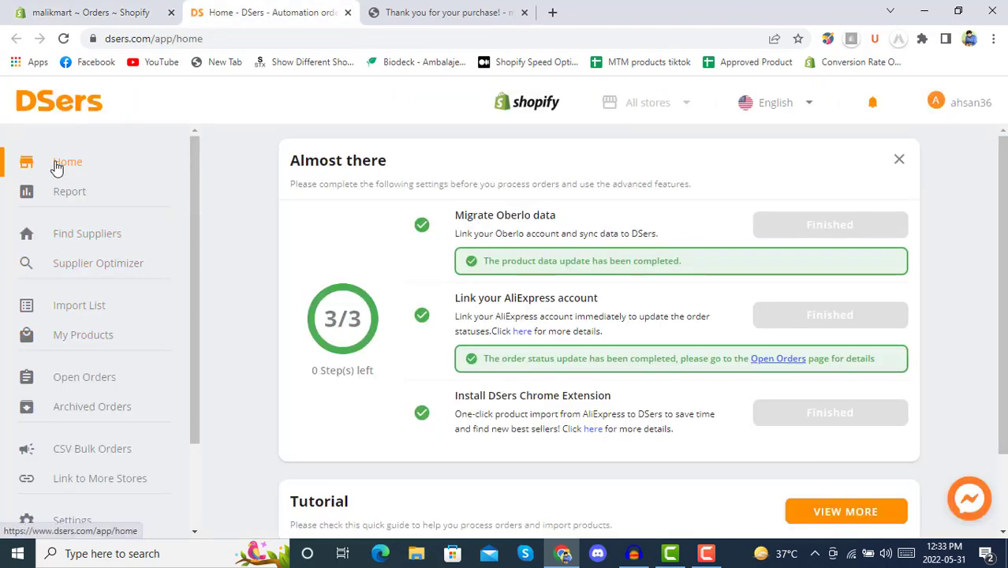
Step: Find order 1001 in DSers' Open Orders, showing a $6.19 AliExpress total
{"action": "left_click", "coordinate": [85, 377]}
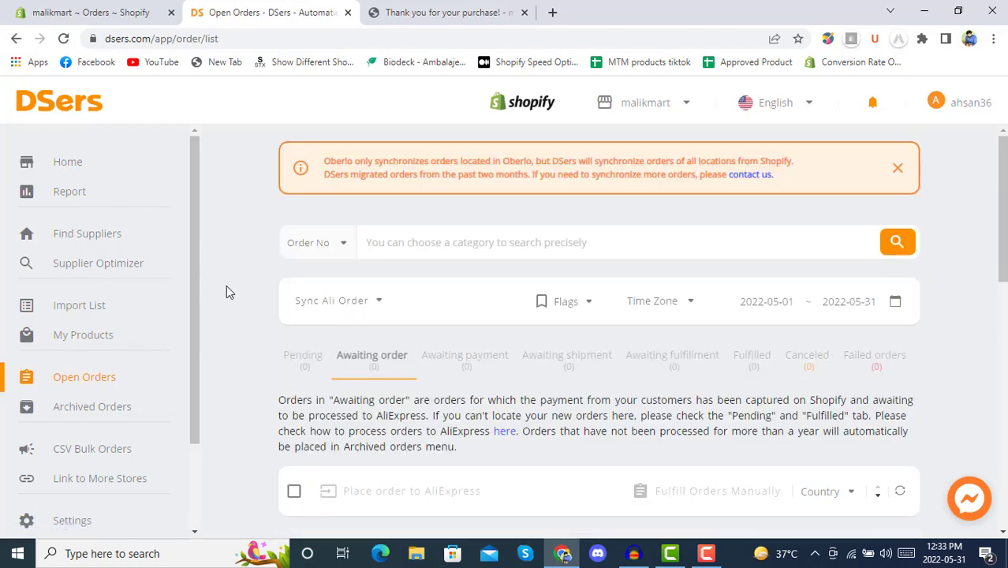
{"action": "scroll", "coordinate": [226, 291], "scroll_direction": "down", "scroll_amount": 3}
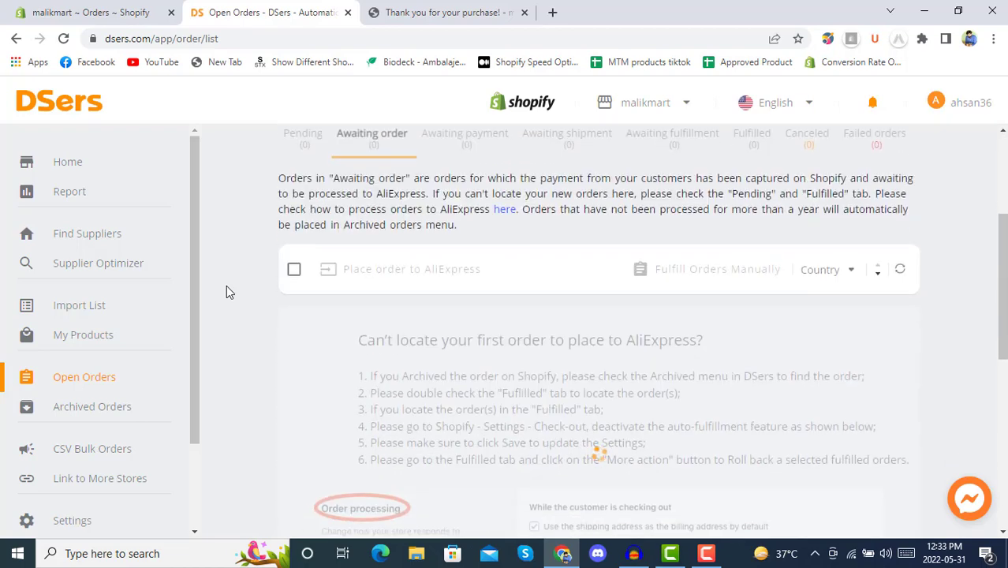
{"action": "scroll", "coordinate": [226, 292], "scroll_direction": "up", "scroll_amount": 3}
{"action": "scroll", "coordinate": [226, 291], "scroll_direction": "down", "scroll_amount": 6}
{"action": "scroll", "coordinate": [226, 292], "scroll_direction": "up", "scroll_amount": 2}
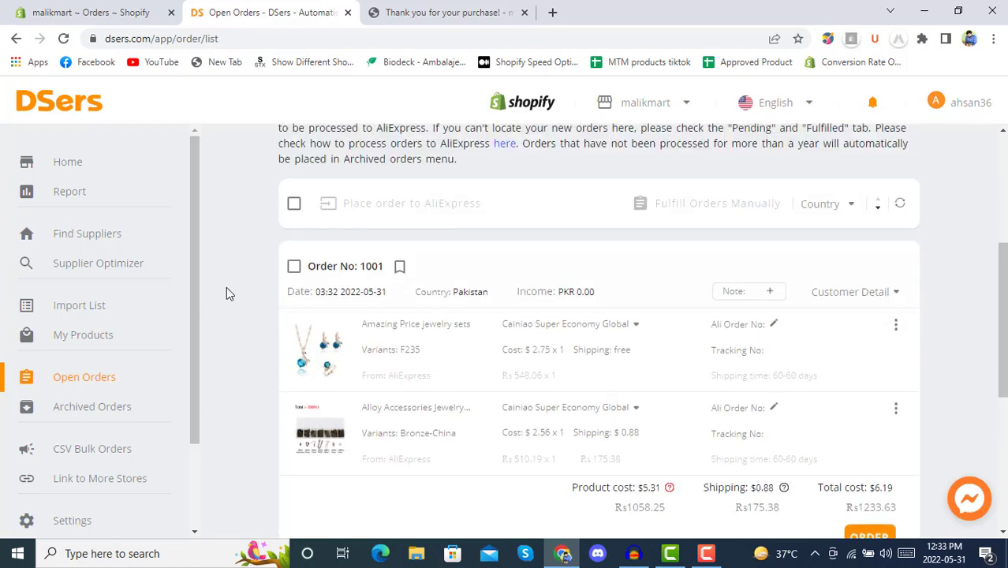
{"action": "scroll", "coordinate": [229, 295], "scroll_direction": "down", "scroll_amount": 1}
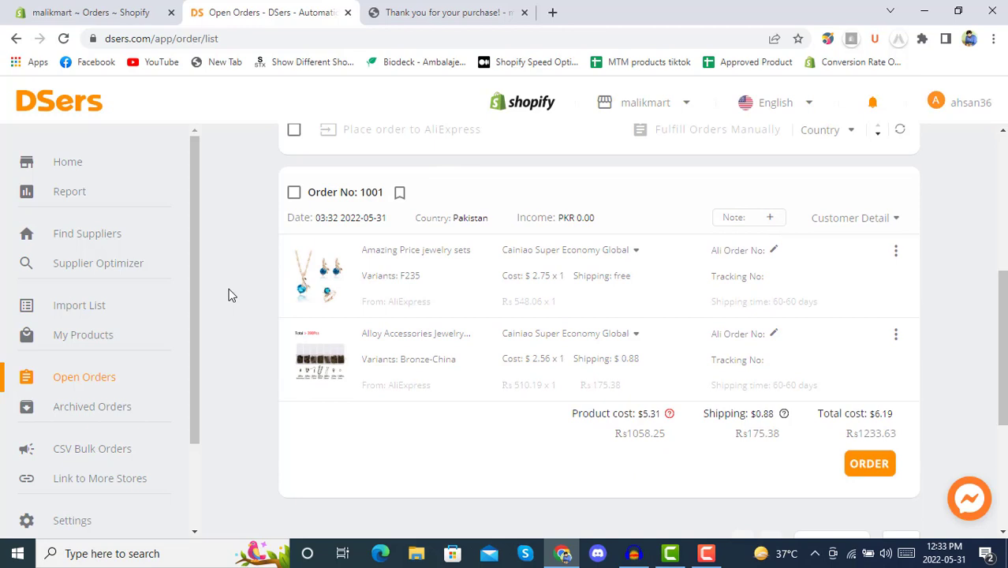
Step: Review order 1001's ordering options (Chrome Extension vs API), then close without ordering
{"action": "left_click", "coordinate": [892, 471]}
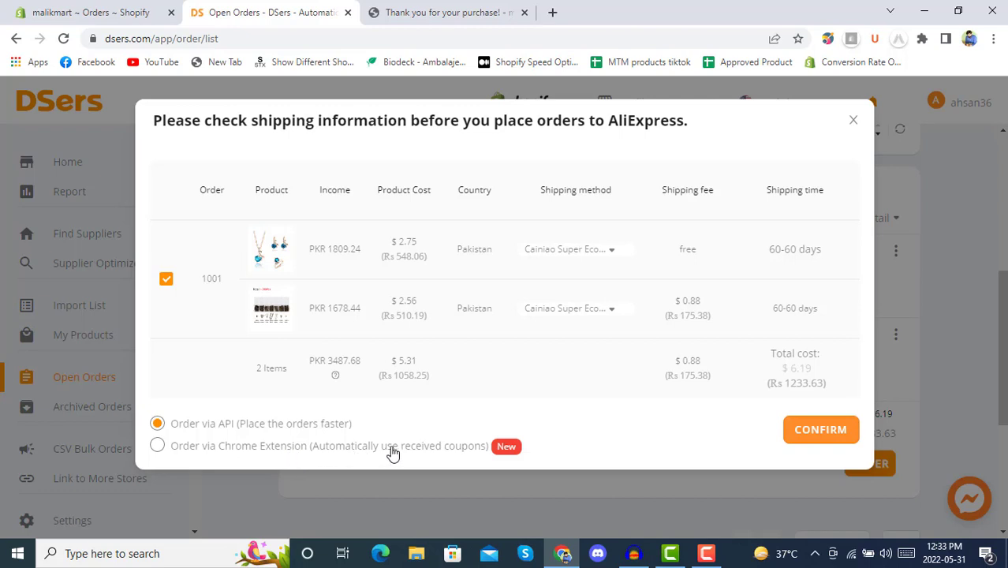
{"action": "left_click", "coordinate": [328, 448]}
{"action": "left_click", "coordinate": [262, 428]}
{"action": "left_click", "coordinate": [852, 120]}
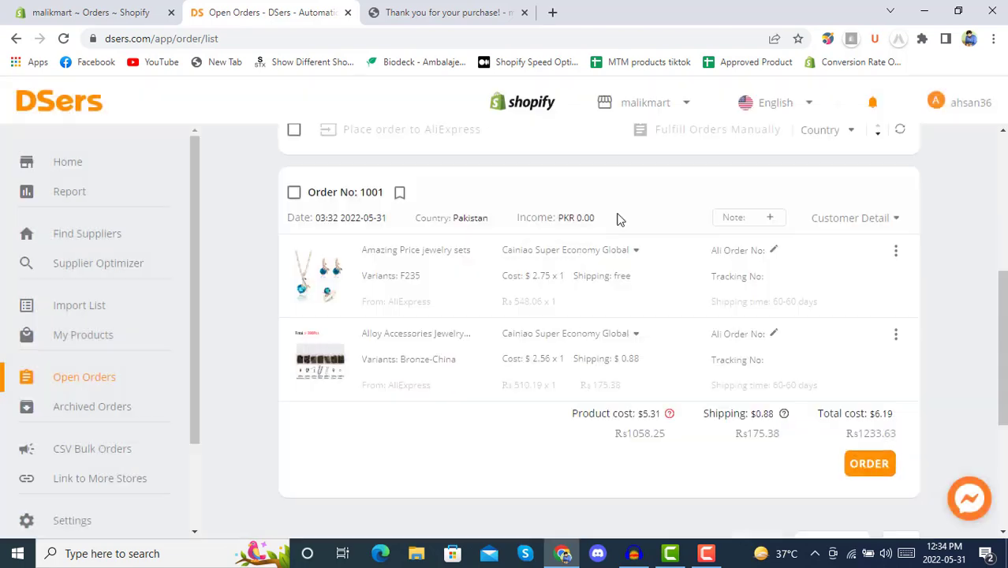
{"action": "left_click", "coordinate": [441, 11]}
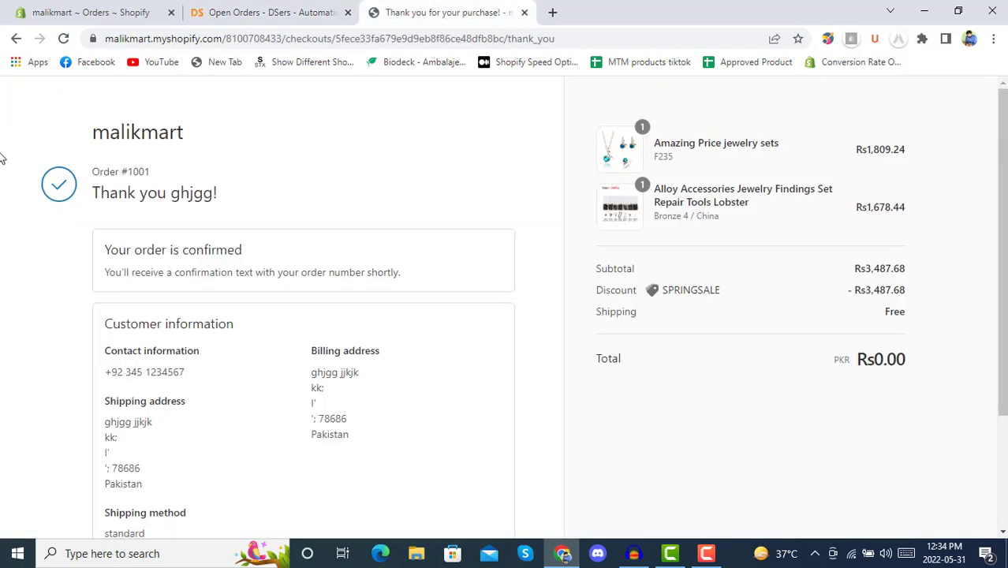
Step: Re-apply the springsale code on the earlier payment page, landing on #1001's Rs0.00 thank-you page
{"action": "left_click", "coordinate": [17, 40]}
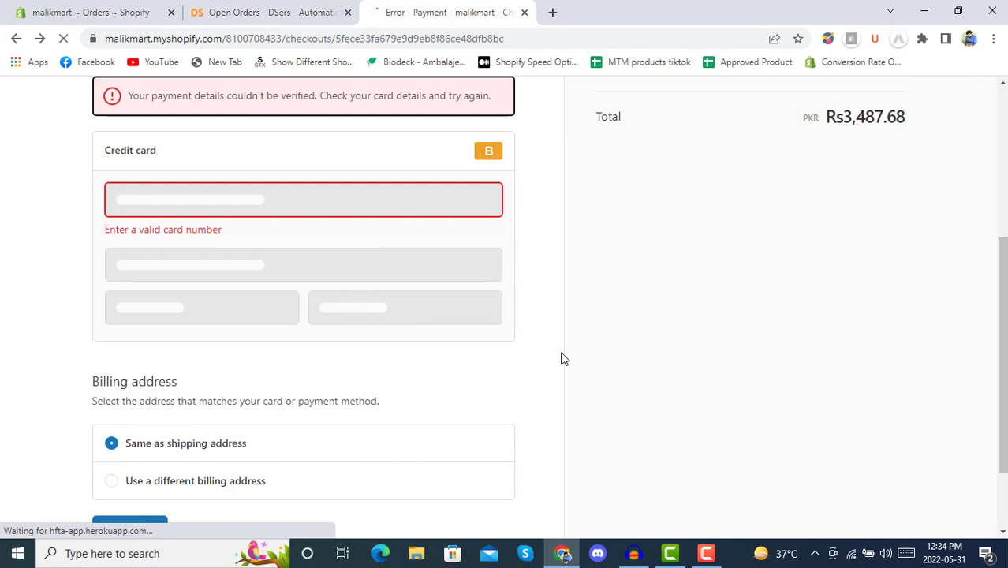
{"action": "scroll", "coordinate": [561, 359], "scroll_direction": "up", "scroll_amount": 4}
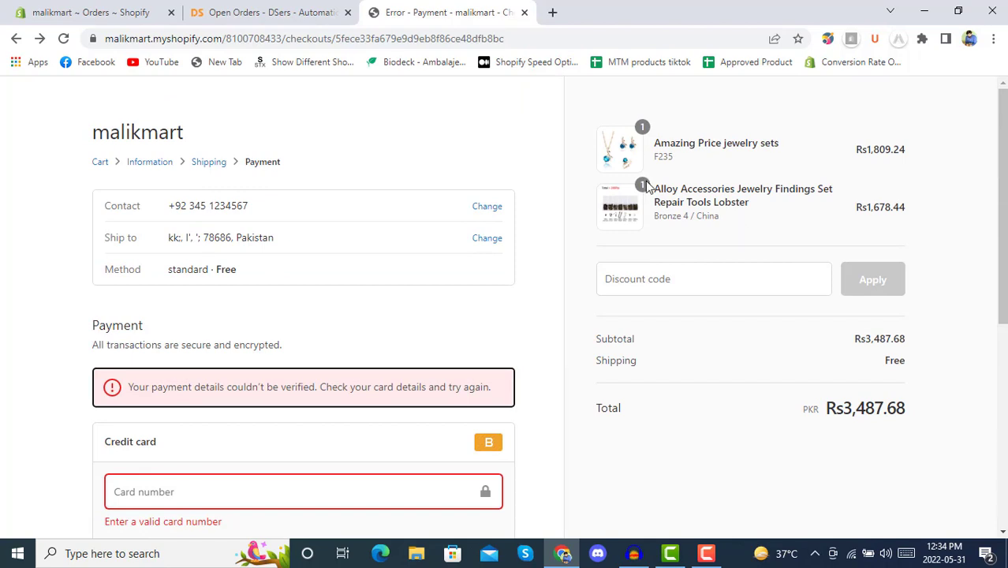
{"action": "left_click", "coordinate": [716, 279]}
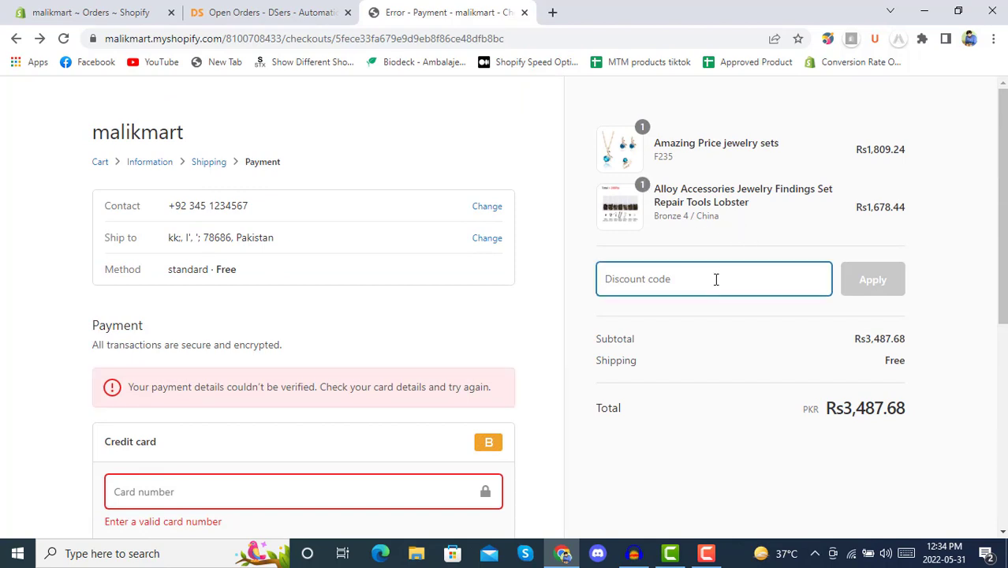
{"action": "type", "text": "springsale"}
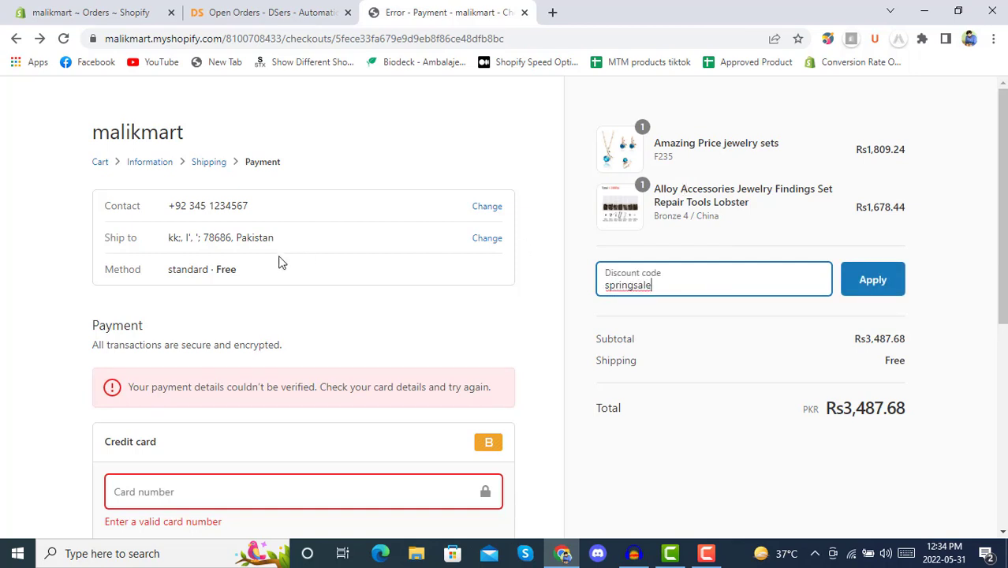
{"action": "scroll", "coordinate": [279, 257], "scroll_direction": "down", "scroll_amount": 1}
{"action": "scroll", "coordinate": [281, 262], "scroll_direction": "down", "scroll_amount": 2}
{"action": "scroll", "coordinate": [284, 276], "scroll_direction": "down", "scroll_amount": 3}
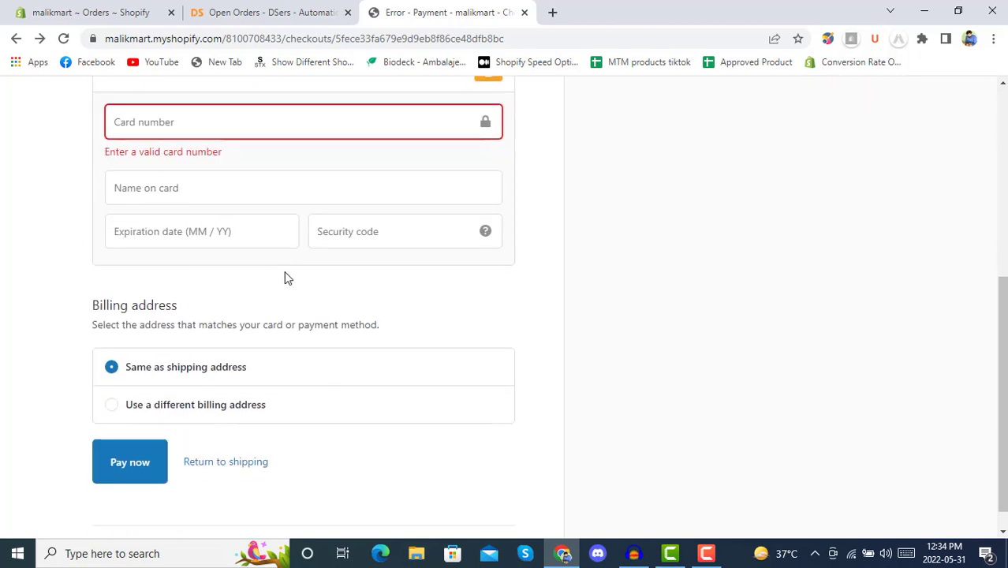
{"action": "scroll", "coordinate": [286, 278], "scroll_direction": "up", "scroll_amount": 1}
{"action": "scroll", "coordinate": [288, 280], "scroll_direction": "up", "scroll_amount": 4}
{"action": "left_click", "coordinate": [875, 287]}
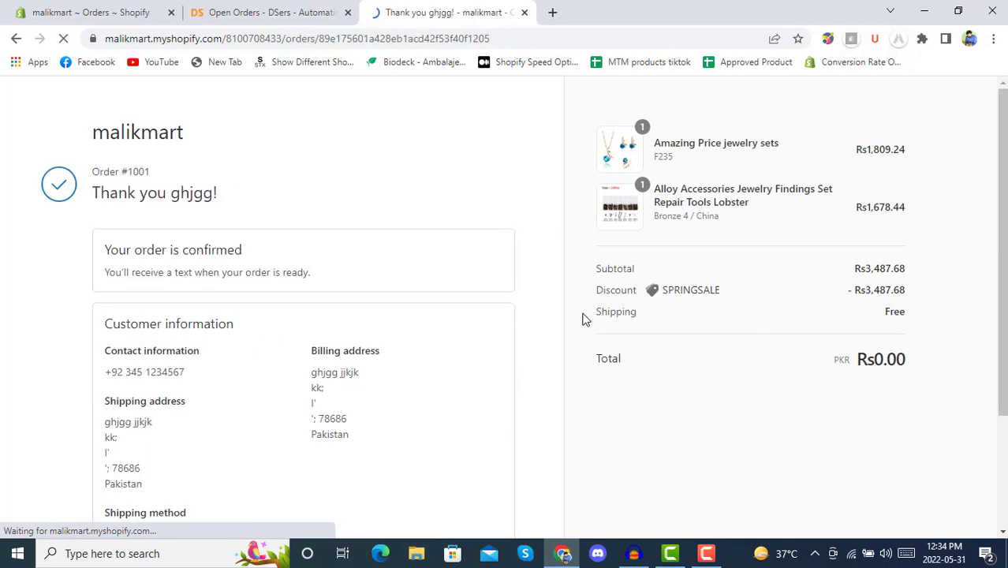
Step: Add the Effie Queen Aquamarine Jewelry Set (3 Items Set 2, size 8) to the cart and check out
{"action": "scroll", "coordinate": [572, 318], "scroll_direction": "down", "scroll_amount": 2}
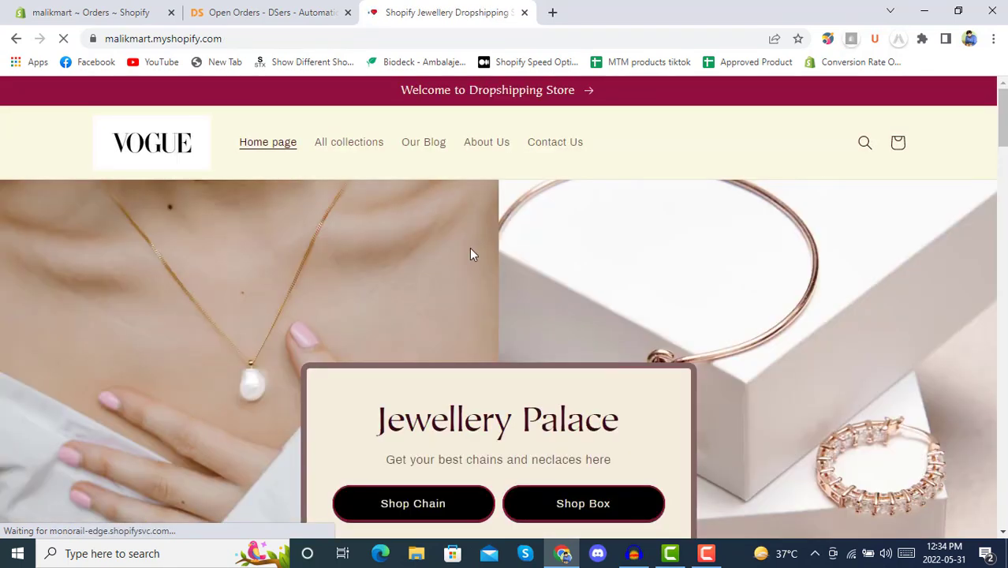
{"action": "scroll", "coordinate": [465, 244], "scroll_direction": "down", "scroll_amount": 5}
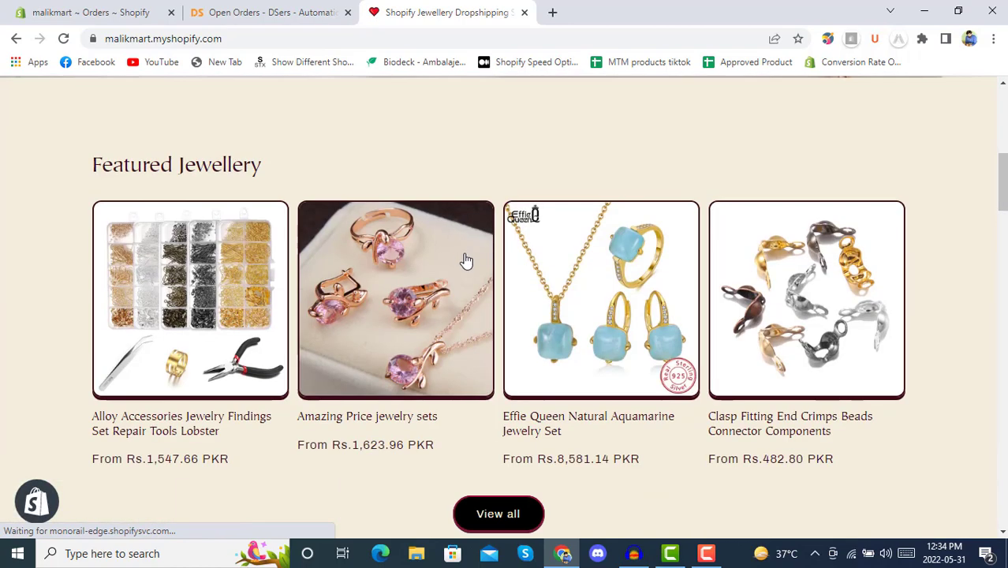
{"action": "left_click", "coordinate": [604, 310]}
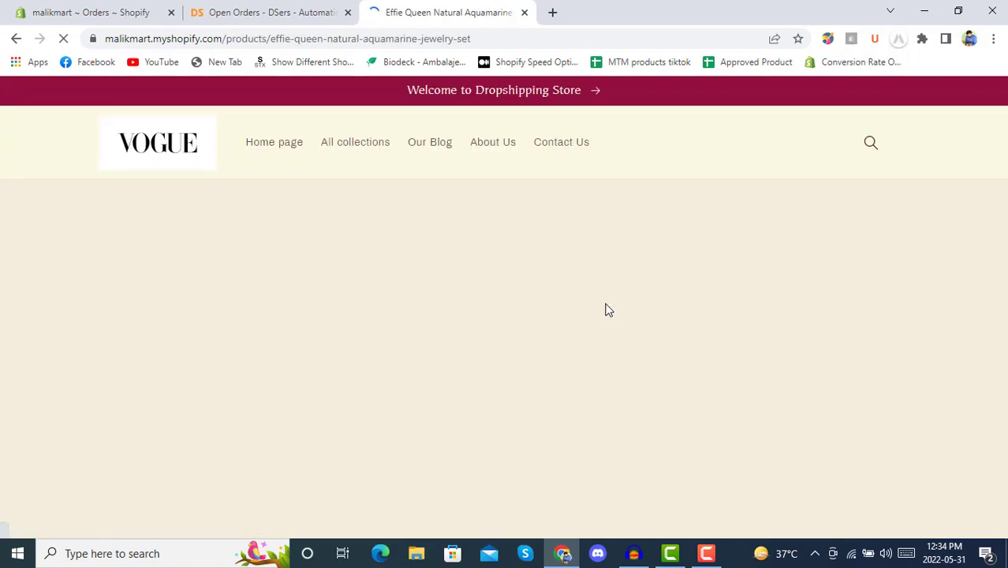
{"action": "scroll", "coordinate": [620, 347], "scroll_direction": "down", "scroll_amount": 8}
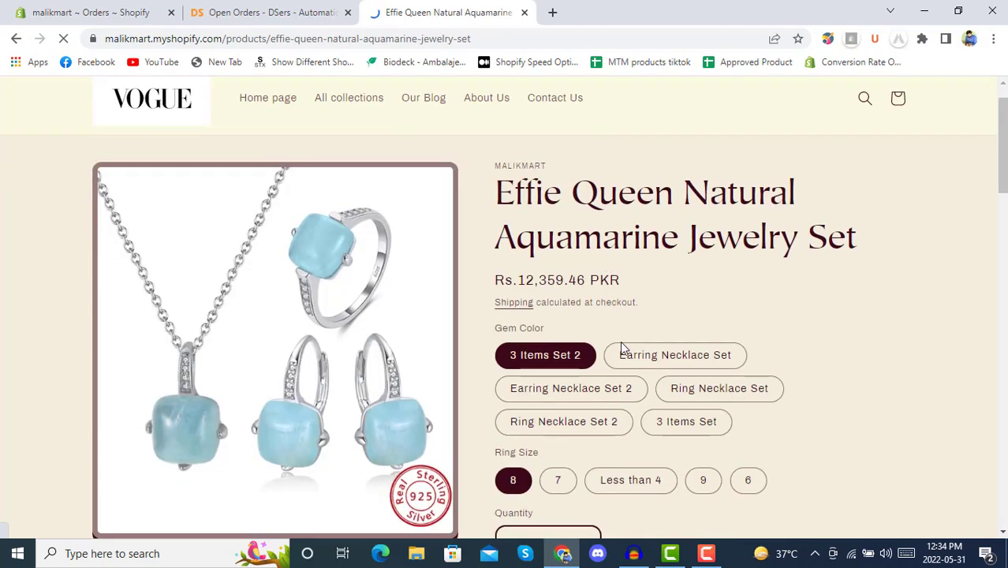
{"action": "scroll", "coordinate": [620, 341], "scroll_direction": "up", "scroll_amount": 5}
{"action": "left_click", "coordinate": [637, 415]}
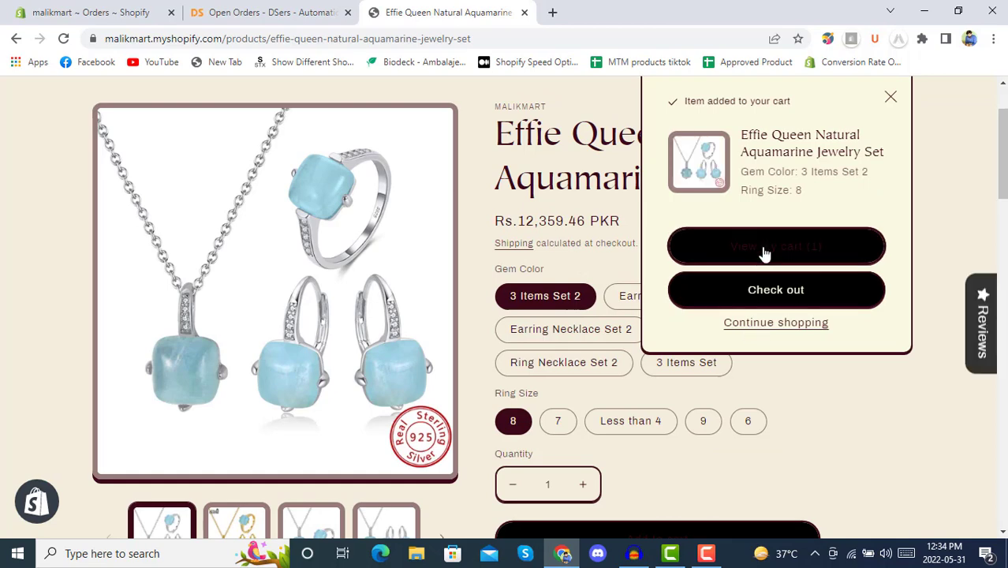
{"action": "left_click", "coordinate": [763, 252]}
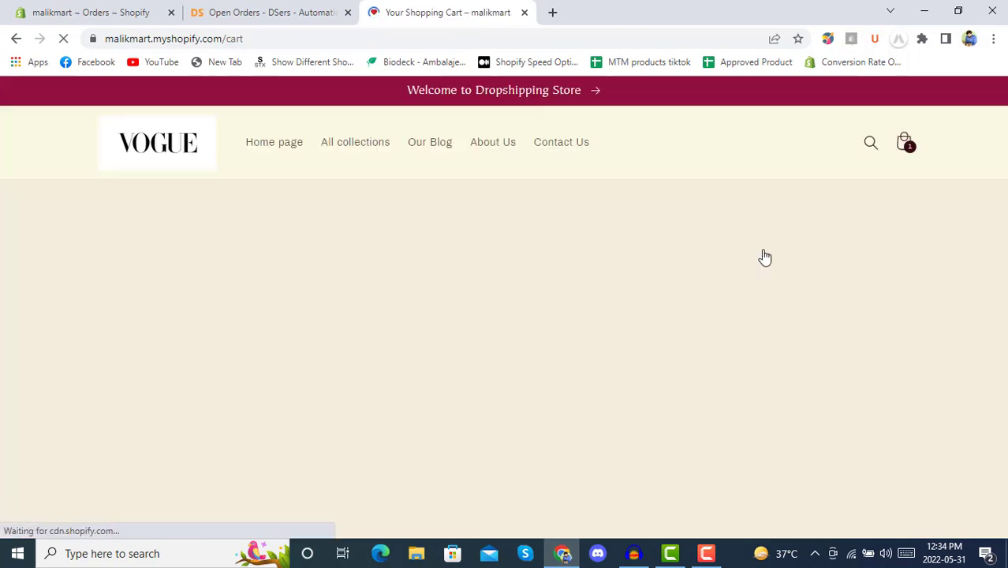
{"action": "scroll", "coordinate": [443, 284], "scroll_direction": "down", "scroll_amount": 4}
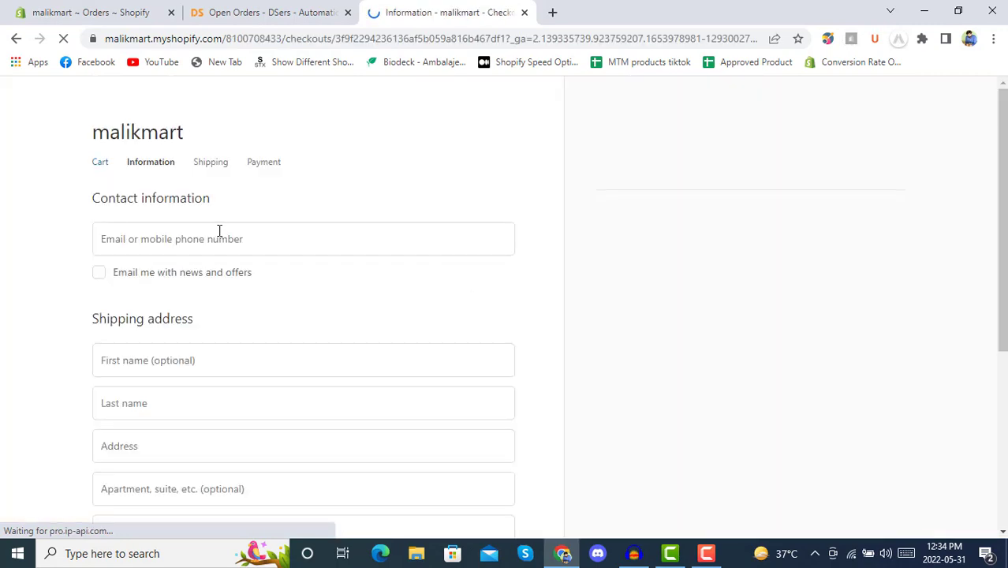
{"action": "left_click", "coordinate": [218, 231]}
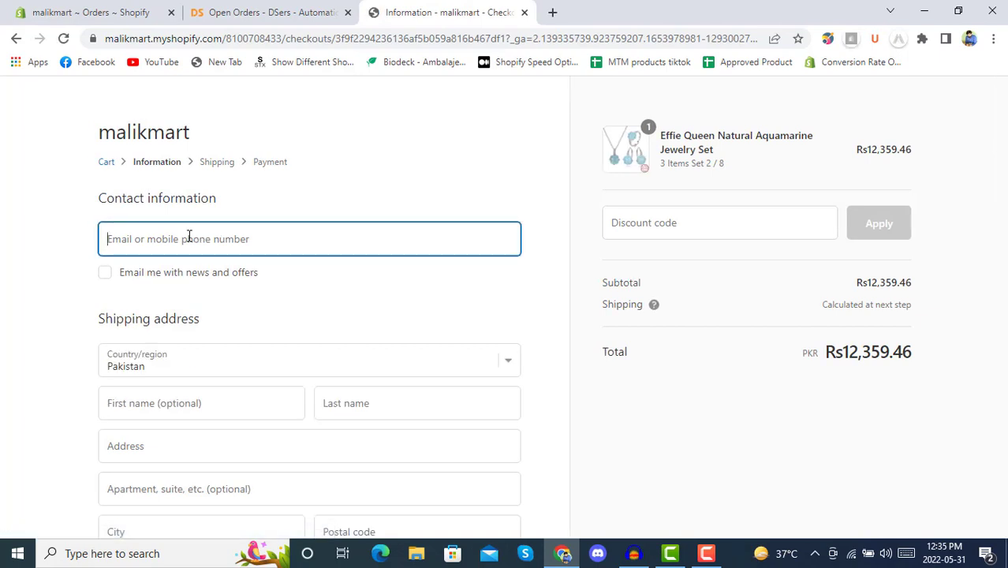
Step: Fill in the contact phone, first and last name, street address, apartment, city and postal code
{"action": "type", "text": "+923451234567"}
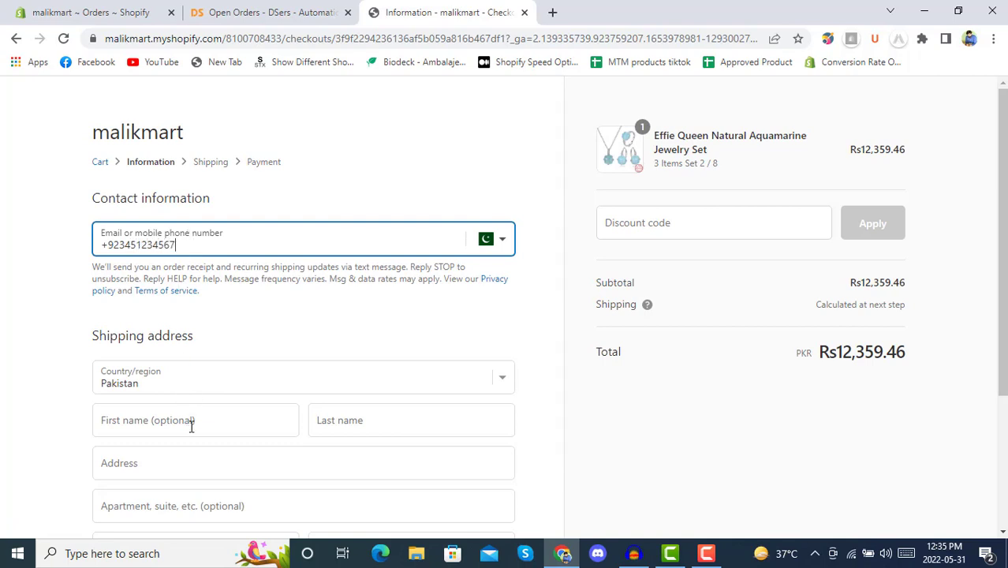
{"action": "left_click", "coordinate": [191, 425]}
{"action": "type", "text": "fghgfh"}
{"action": "left_click", "coordinate": [391, 420]}
{"action": "type", "text": "xfgdg"}
{"action": "left_click", "coordinate": [278, 467]}
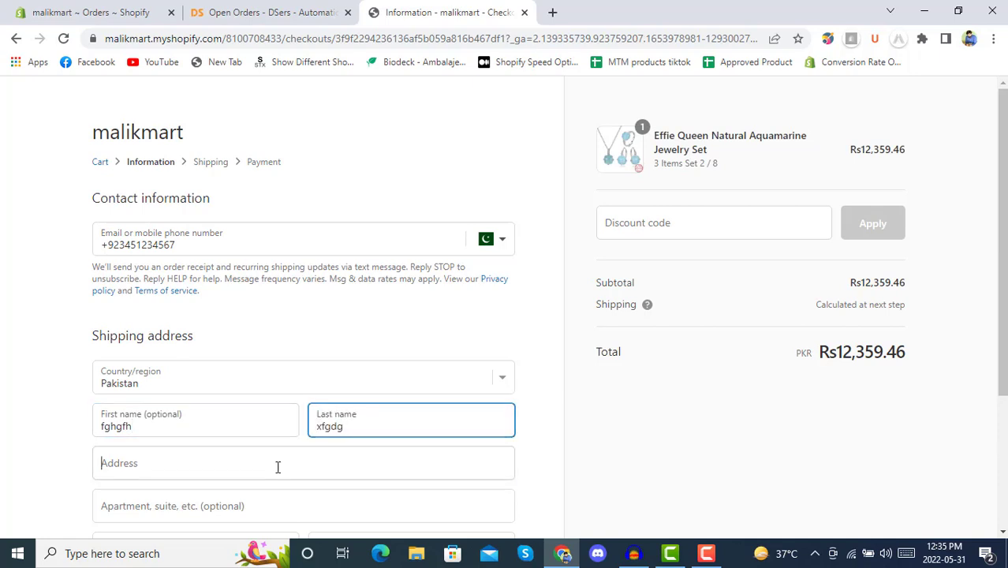
{"action": "type", "text": "fdhfg"}
{"action": "left_click", "coordinate": [272, 491]}
{"action": "type", "text": "hfgh"}
{"action": "scroll", "coordinate": [585, 458], "scroll_direction": "down", "scroll_amount": 2}
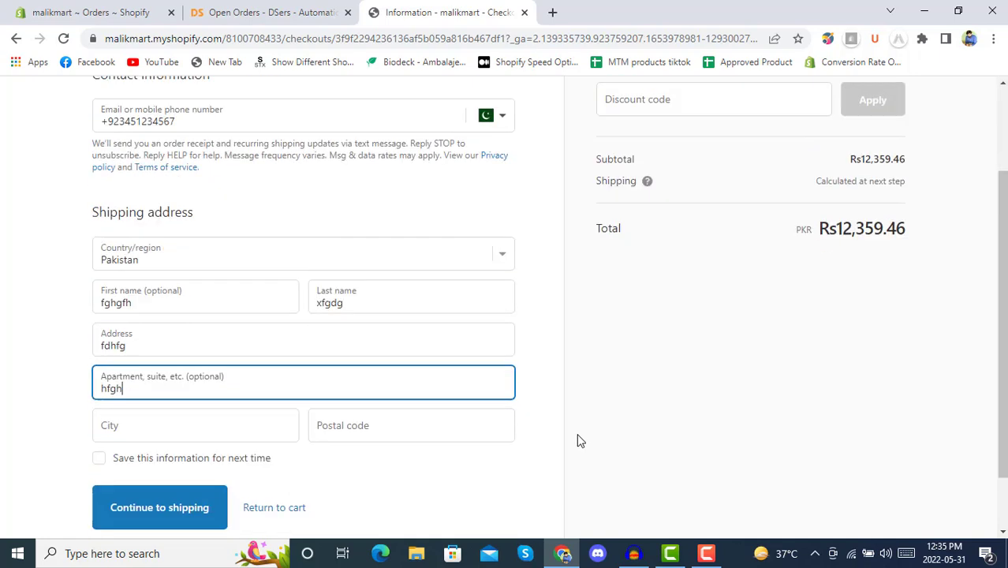
{"action": "scroll", "coordinate": [577, 440], "scroll_direction": "down", "scroll_amount": 1}
{"action": "left_click", "coordinate": [151, 348]}
{"action": "type", "text": "ghfg"}
{"action": "left_click", "coordinate": [382, 353]}
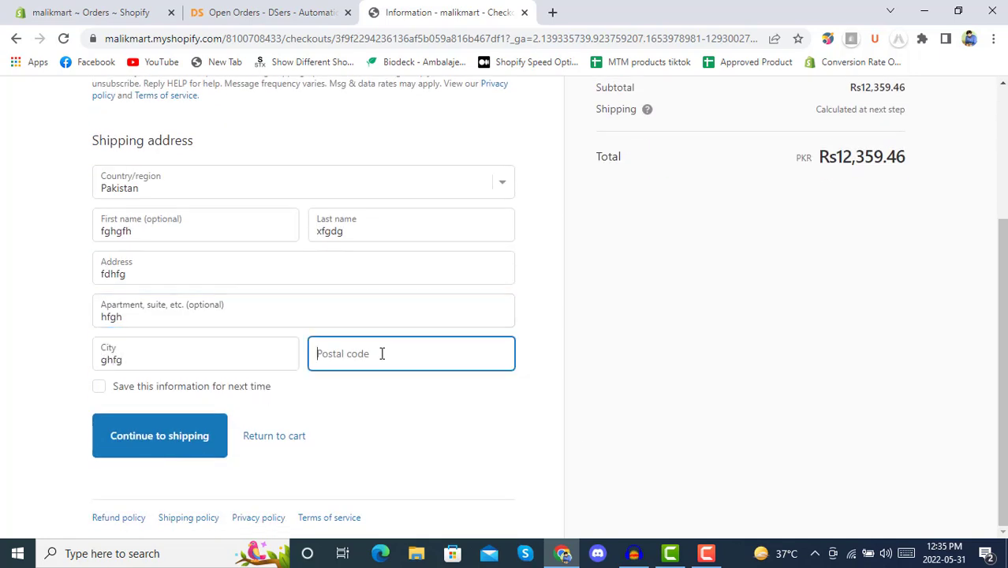
{"action": "type", "text": "67657"}
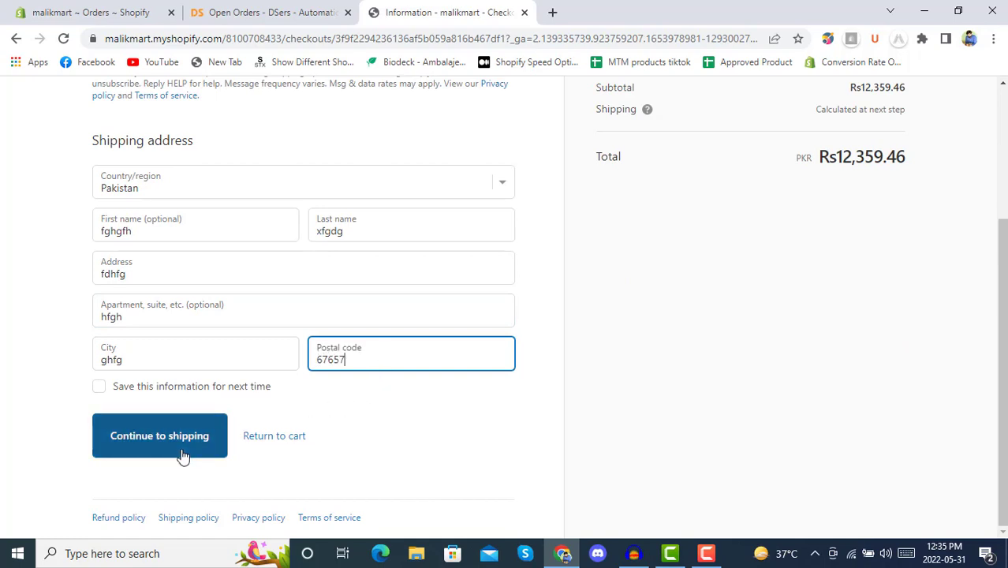
Step: Apply the SPRINGSALE code, cutting the Rs12,359.46 total to Rs0.00
{"action": "scroll", "coordinate": [585, 347], "scroll_direction": "up", "scroll_amount": 3}
{"action": "left_click", "coordinate": [684, 226]}
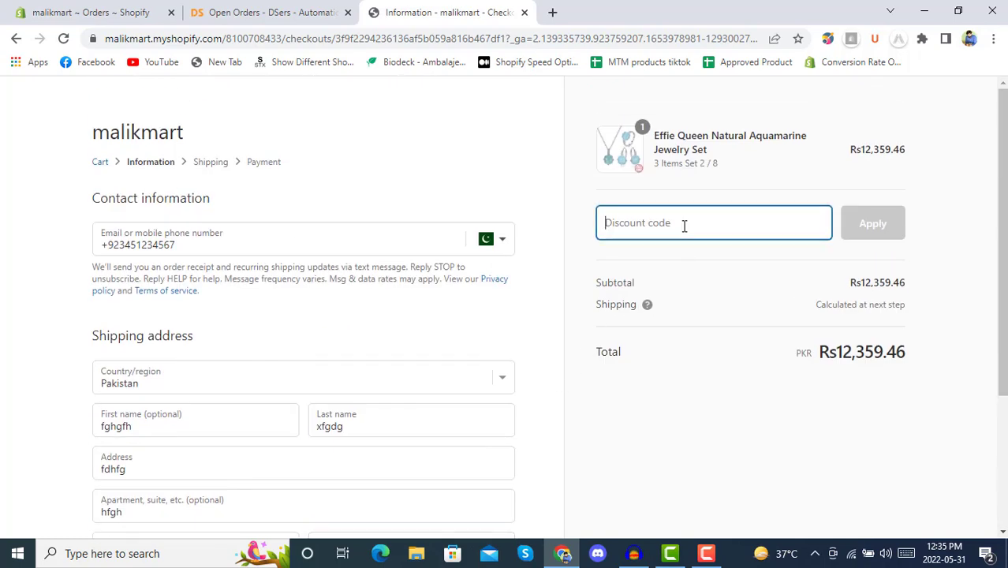
{"action": "type", "text": "springsale"}
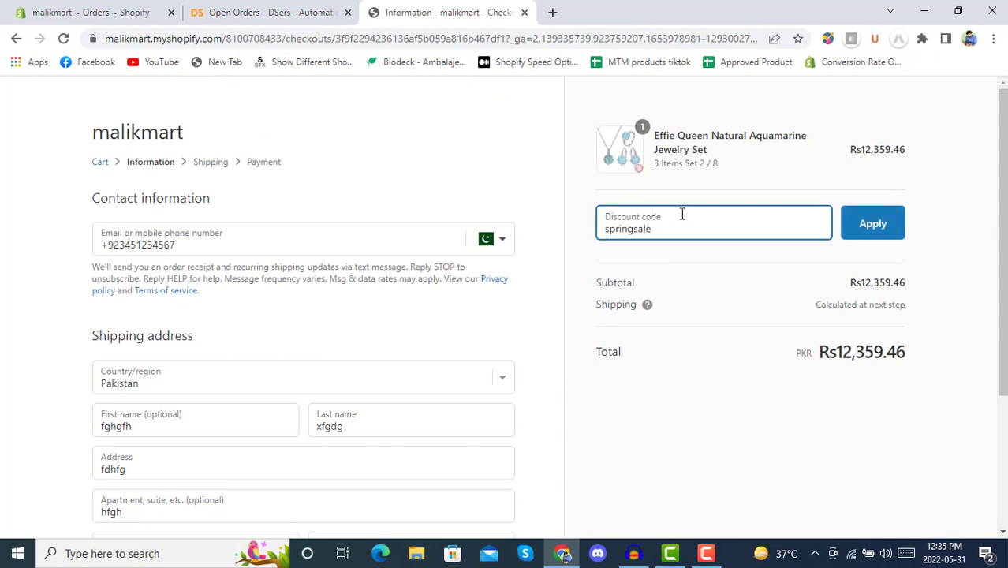
{"action": "key", "text": "ctrl+a"}
{"action": "left_click", "coordinate": [883, 224]}
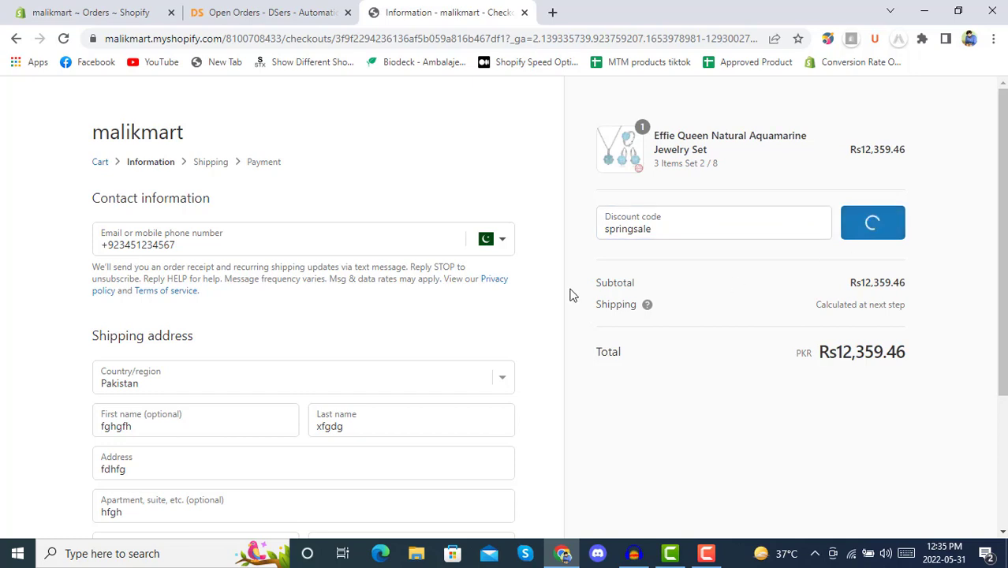
{"action": "scroll", "coordinate": [572, 294], "scroll_direction": "down", "scroll_amount": 3}
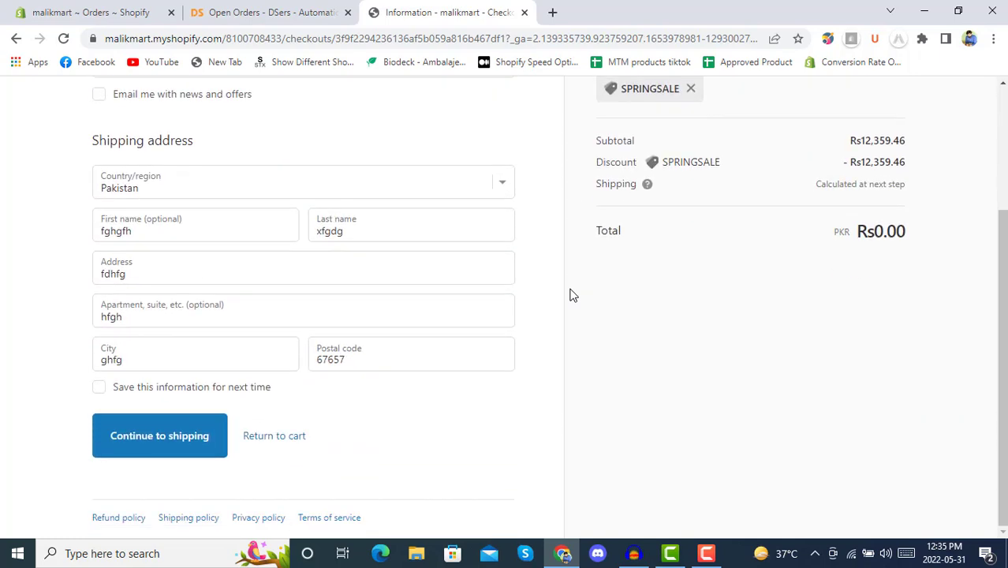
Step: Continue past free standard shipping to the payment step, where no payment is required
{"action": "left_click", "coordinate": [211, 430]}
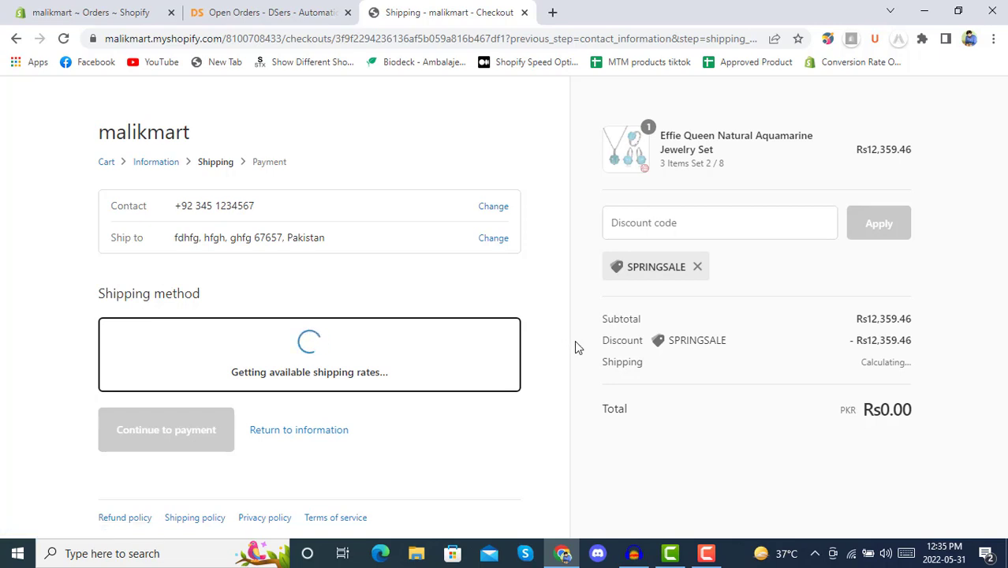
{"action": "left_click", "coordinate": [187, 386]}
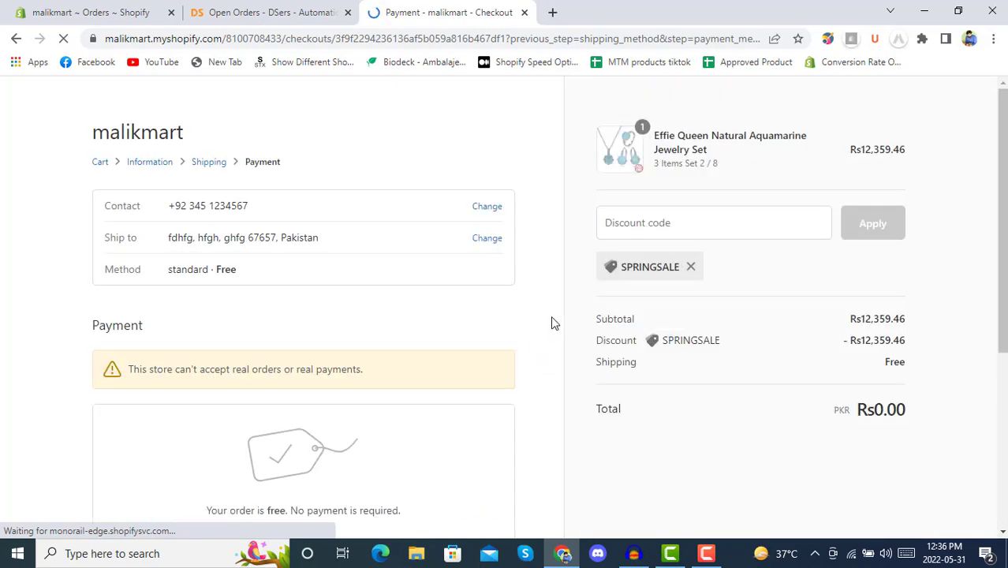
{"action": "scroll", "coordinate": [552, 320], "scroll_direction": "down", "scroll_amount": 4}
{"action": "scroll", "coordinate": [550, 322], "scroll_direction": "up", "scroll_amount": 4}
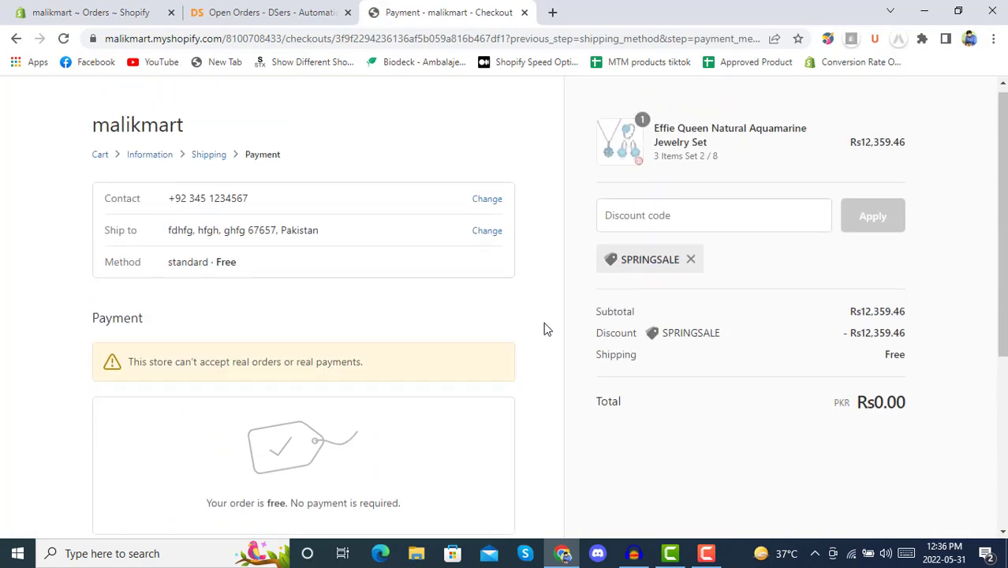
{"action": "scroll", "coordinate": [542, 325], "scroll_direction": "down", "scroll_amount": 4}
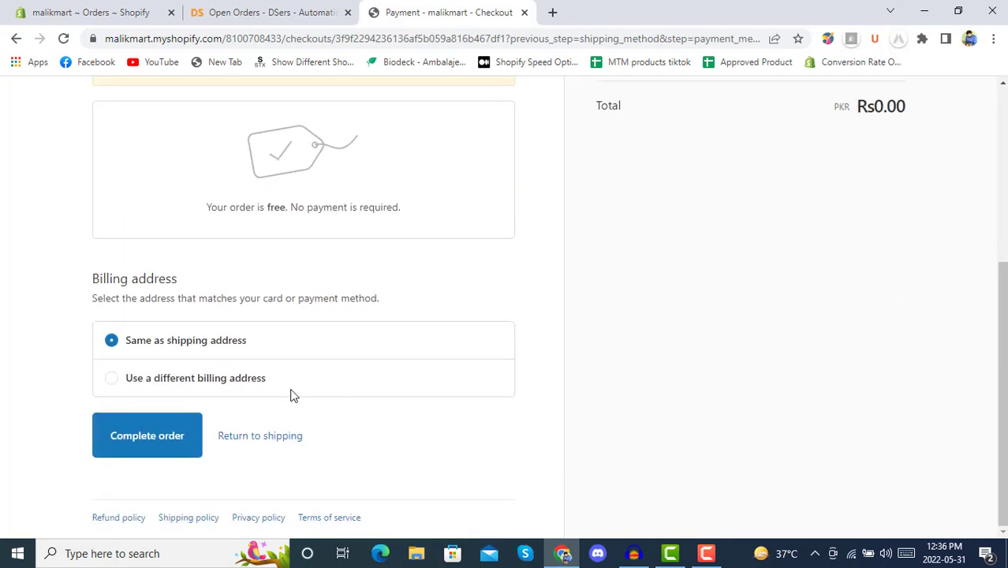
Step: Complete the free order and reload Shopify Orders to see #1002 paid and unfulfilled at Rs.0.00
{"action": "left_click", "coordinate": [114, 439]}
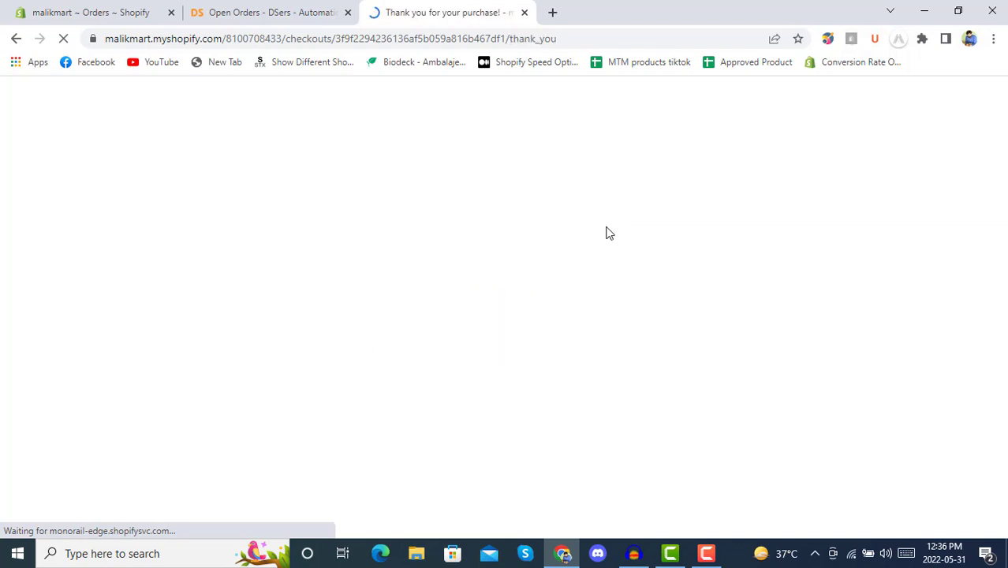
{"action": "left_click", "coordinate": [117, 4]}
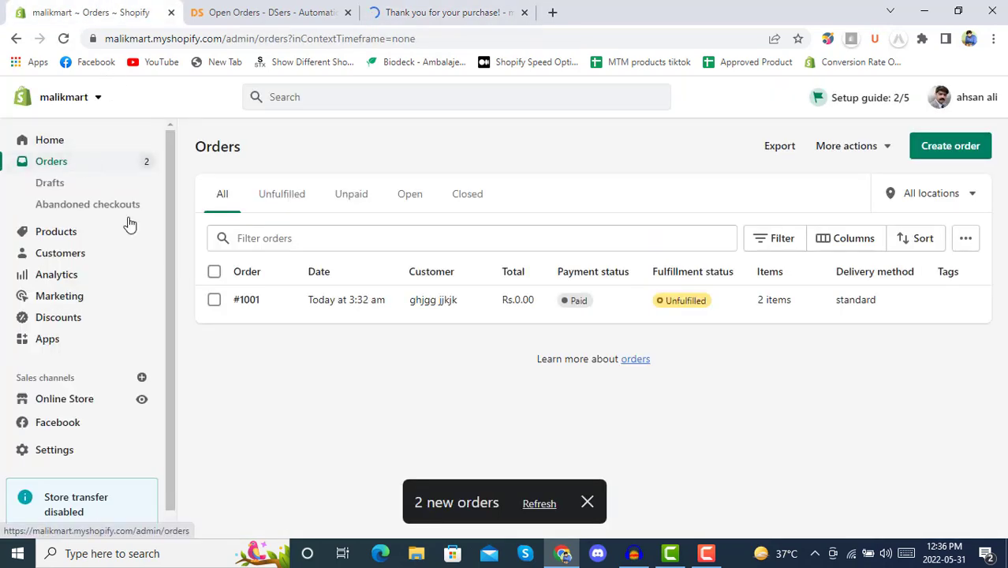
{"action": "left_click", "coordinate": [63, 38]}
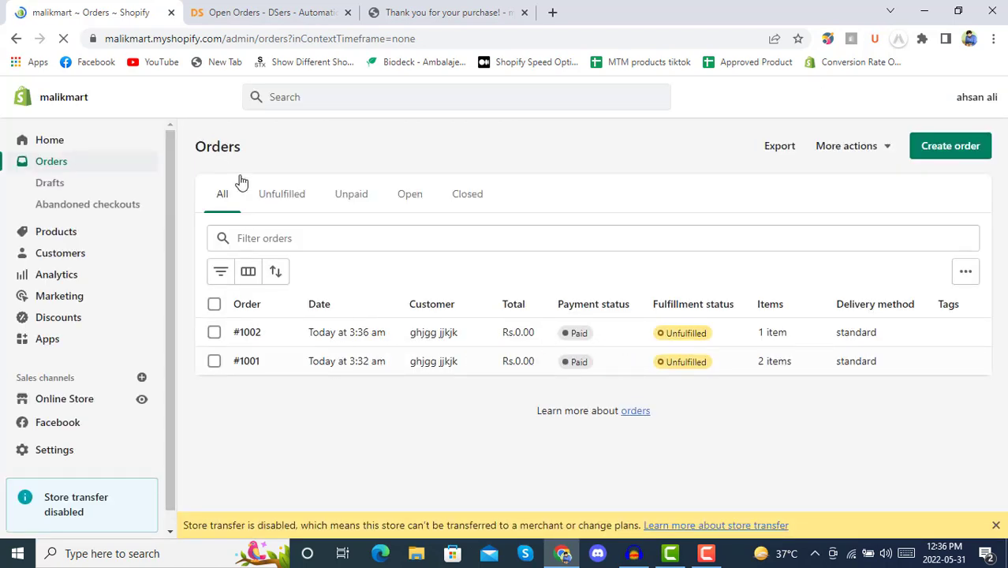
{"action": "left_click", "coordinate": [239, 12]}
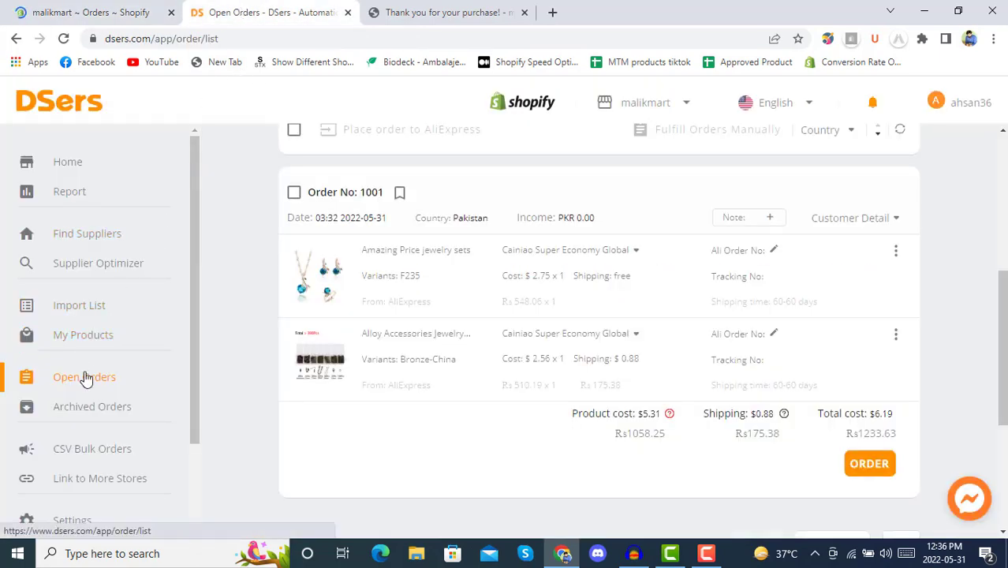
Step: Select the awaiting orders and place 1001 and 1002 to AliExpress: 2 successful, 0 failed
{"action": "left_click", "coordinate": [83, 183]}
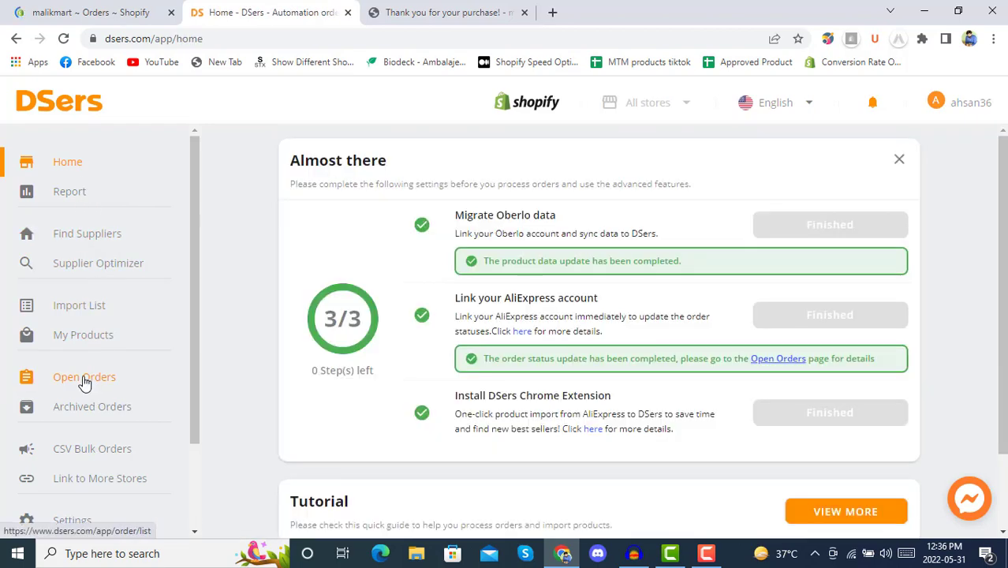
{"action": "left_click", "coordinate": [89, 376]}
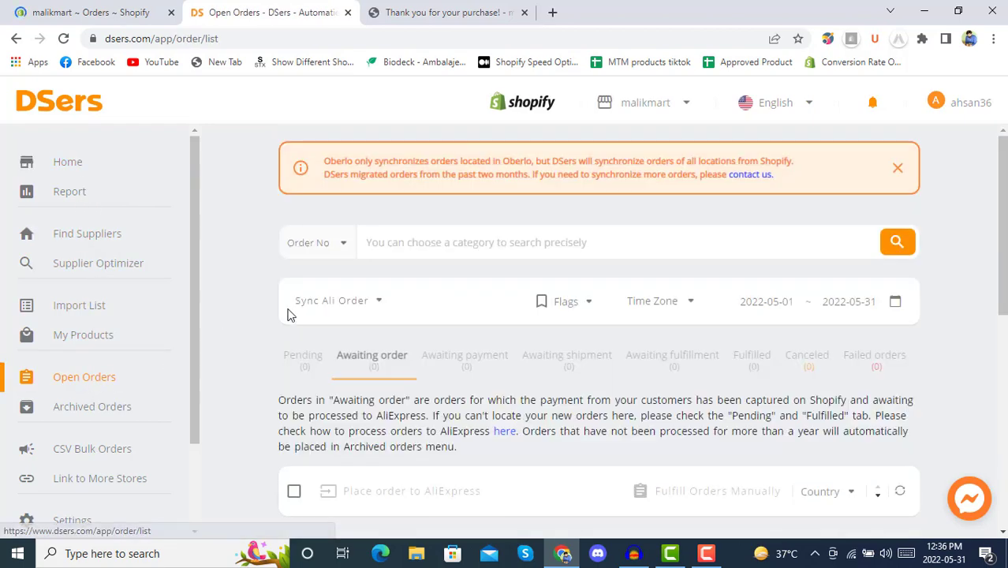
{"action": "scroll", "coordinate": [260, 315], "scroll_direction": "down", "scroll_amount": 4}
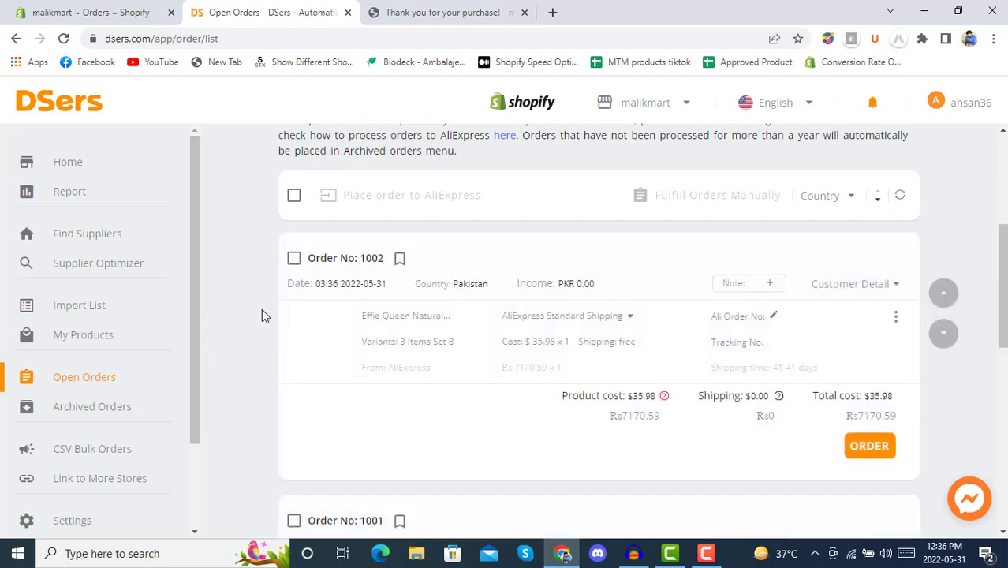
{"action": "scroll", "coordinate": [264, 315], "scroll_direction": "down", "scroll_amount": 1}
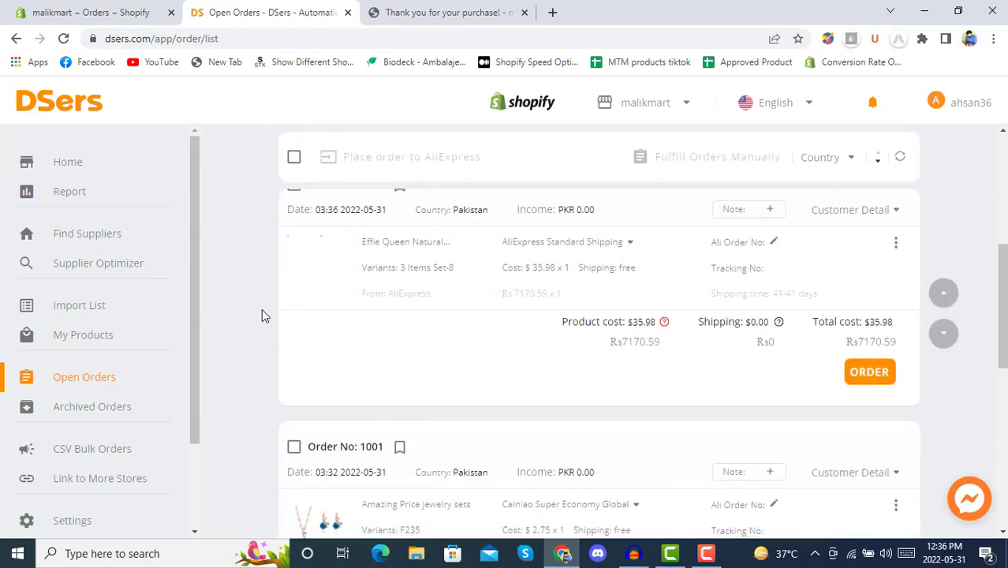
{"action": "scroll", "coordinate": [264, 315], "scroll_direction": "down", "scroll_amount": 3}
{"action": "scroll", "coordinate": [261, 308], "scroll_direction": "up", "scroll_amount": 5}
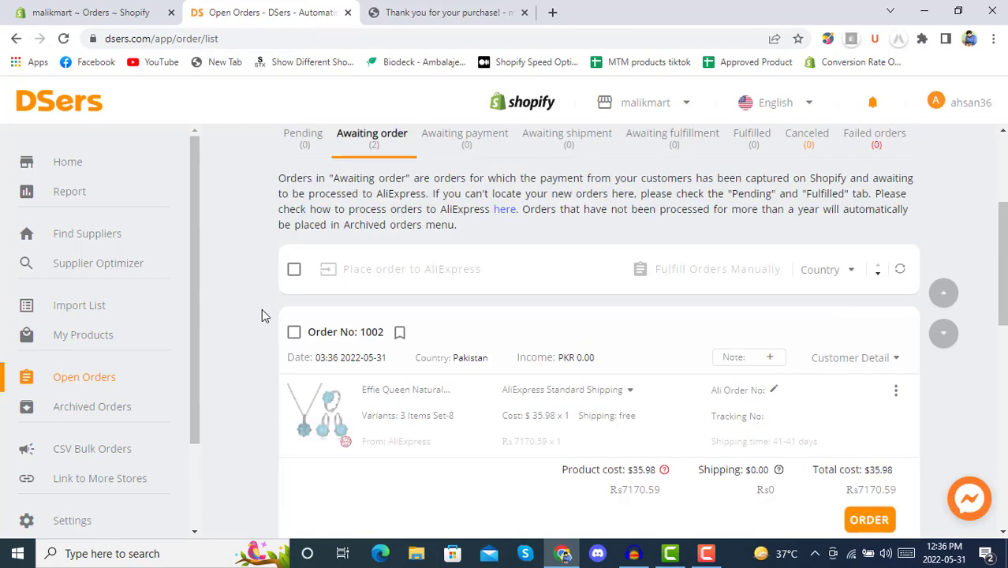
{"action": "left_click", "coordinate": [294, 271]}
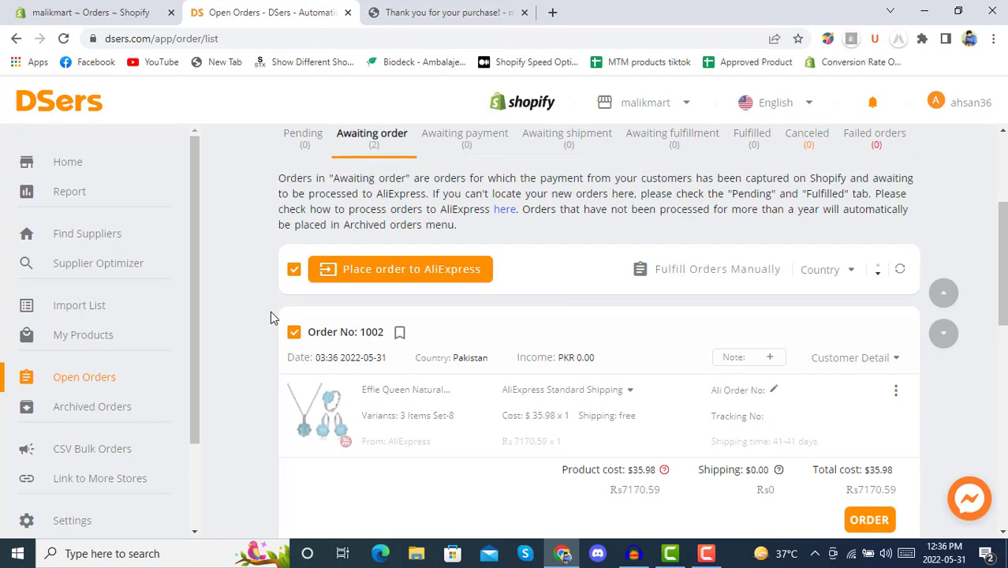
{"action": "scroll", "coordinate": [261, 316], "scroll_direction": "down", "scroll_amount": 3}
{"action": "scroll", "coordinate": [261, 316], "scroll_direction": "up", "scroll_amount": 3}
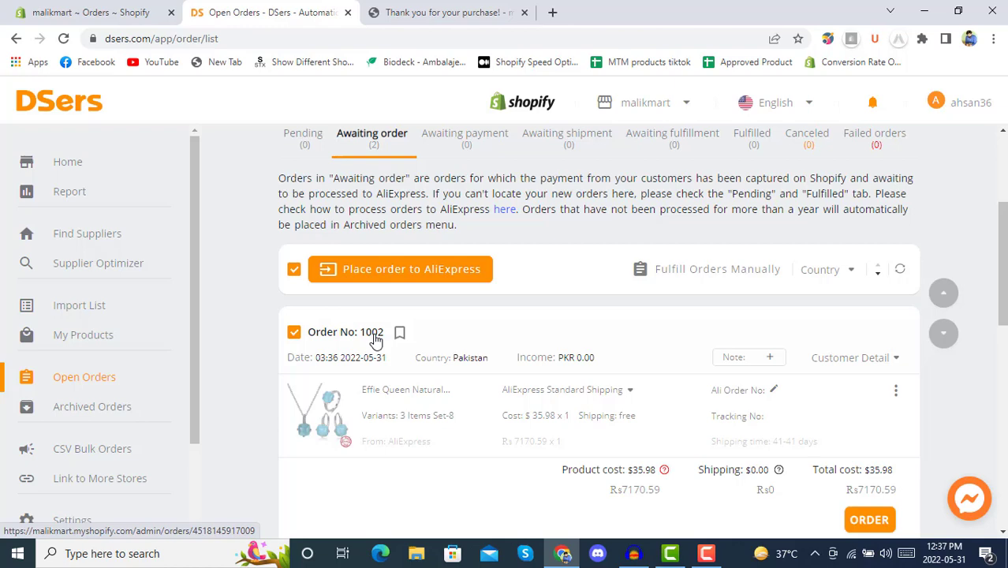
{"action": "left_click", "coordinate": [383, 269]}
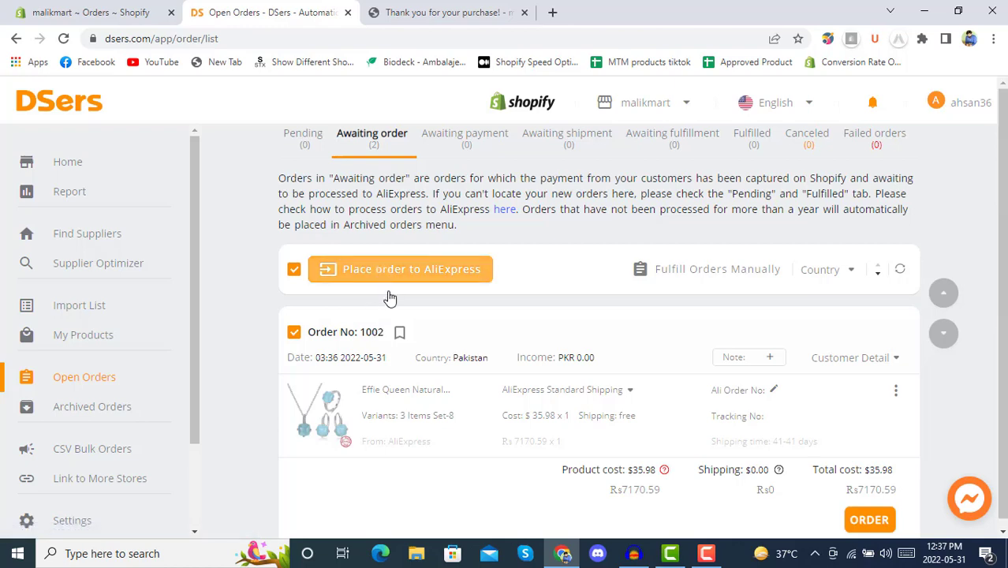
{"action": "scroll", "coordinate": [443, 318], "scroll_direction": "down", "scroll_amount": 1}
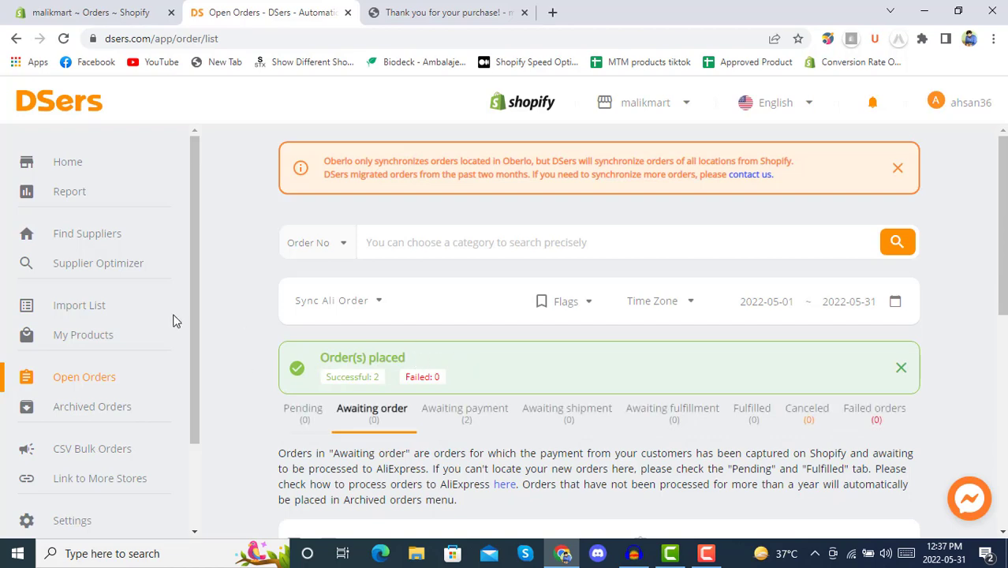
Step: Check the Shopify Orders list from the store admin home
{"action": "left_click", "coordinate": [127, 9]}
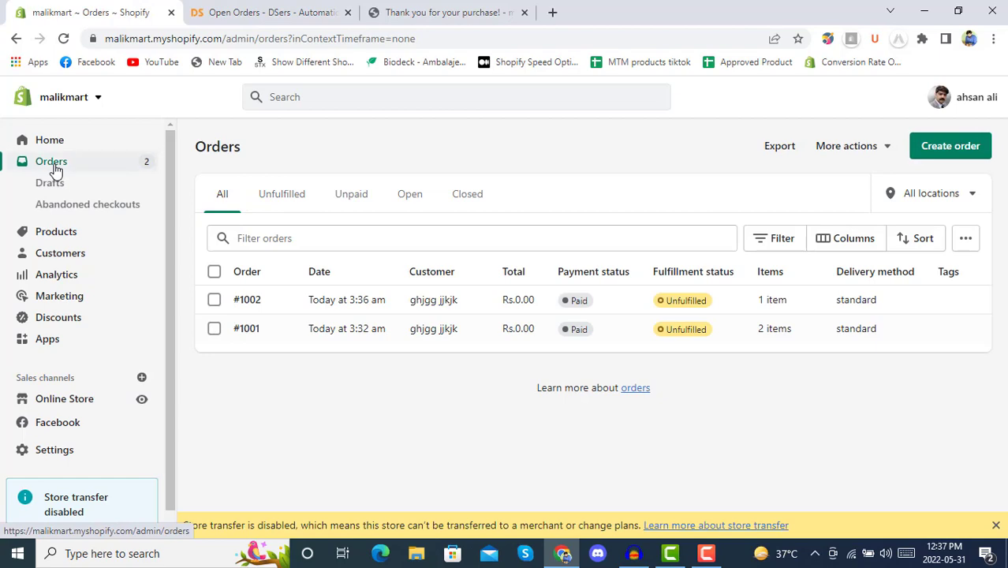
{"action": "left_click", "coordinate": [78, 142]}
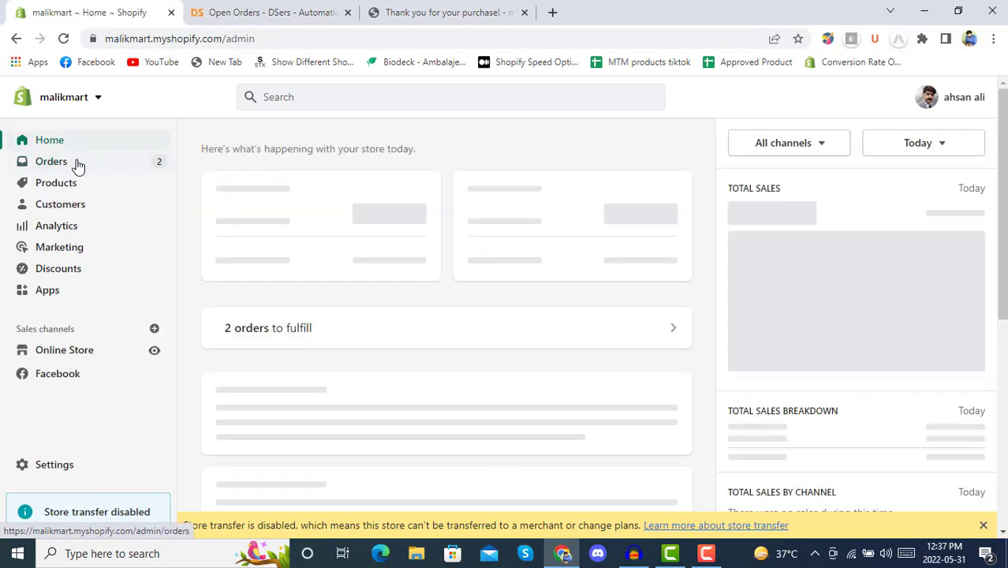
{"action": "left_click", "coordinate": [77, 164]}
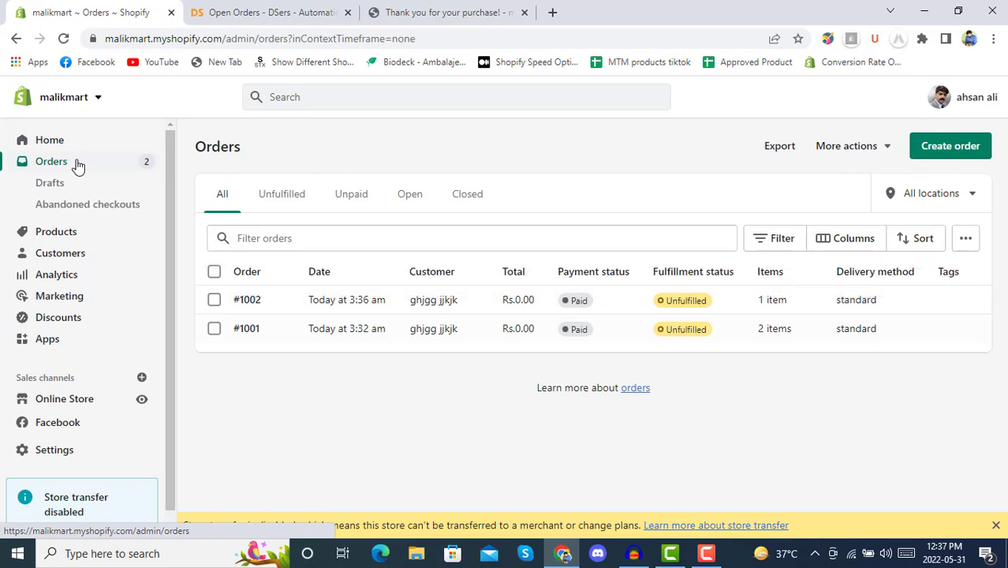
Step: Show DSers' Awaiting payment list: order 1002 at $35.98 and 1001 at $2.75 with AliExpress numbers
{"action": "left_click", "coordinate": [249, 10]}
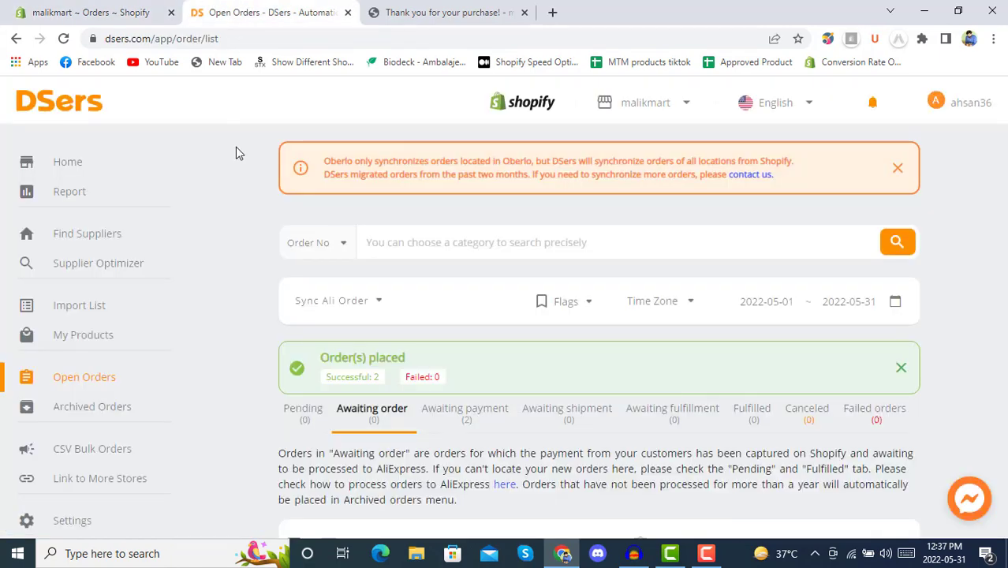
{"action": "scroll", "coordinate": [258, 354], "scroll_direction": "down", "scroll_amount": 1}
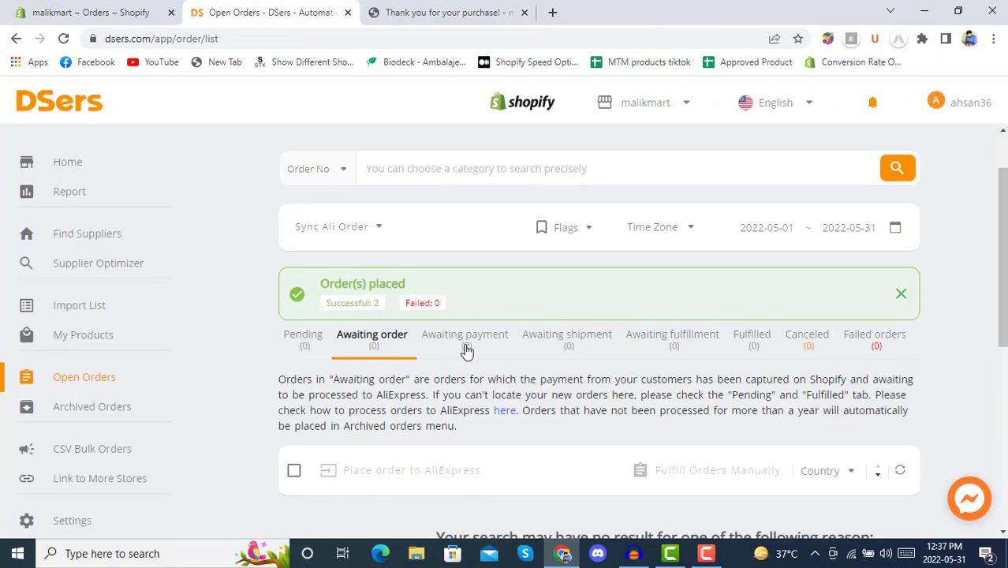
{"action": "left_click", "coordinate": [476, 341]}
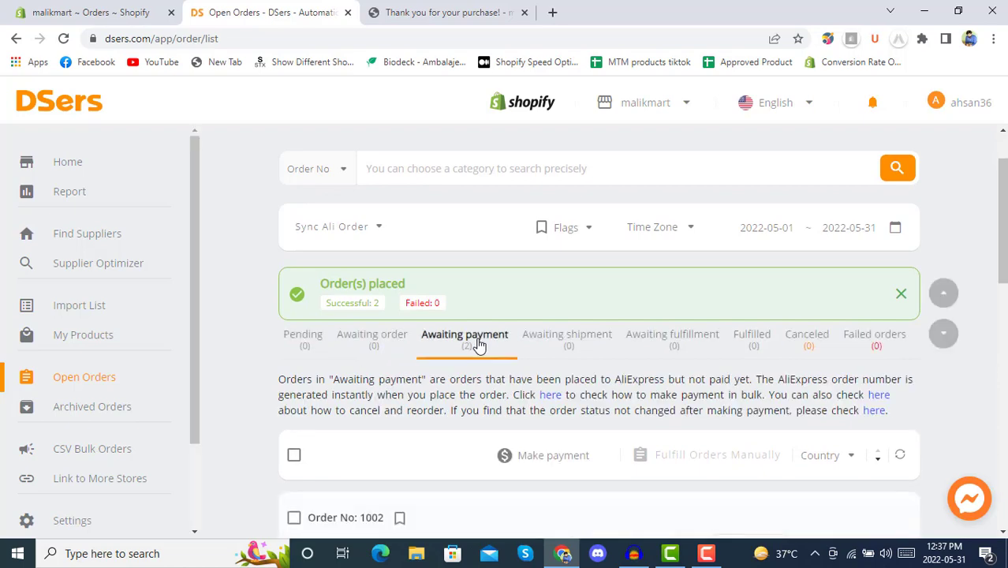
{"action": "scroll", "coordinate": [479, 345], "scroll_direction": "down", "scroll_amount": 2}
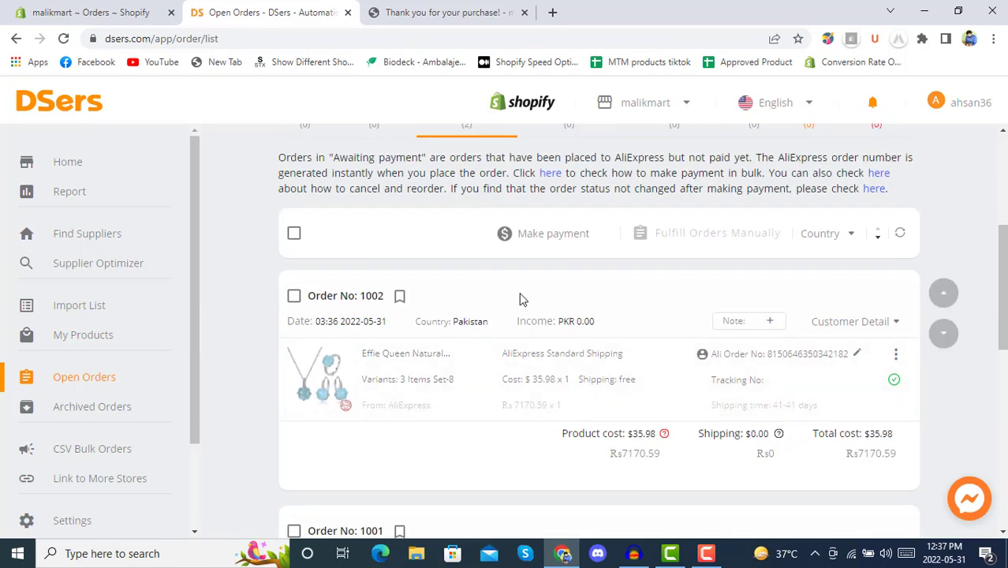
{"action": "scroll", "coordinate": [704, 403], "scroll_direction": "down", "scroll_amount": 2}
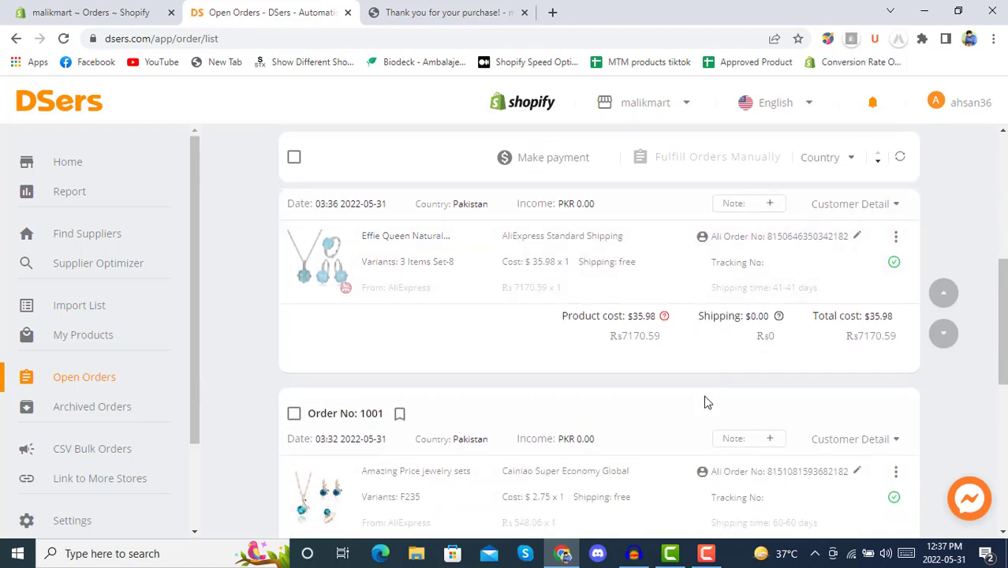
{"action": "scroll", "coordinate": [536, 390], "scroll_direction": "up", "scroll_amount": 5}
{"action": "mouse_move", "coordinate": [541, 387]}
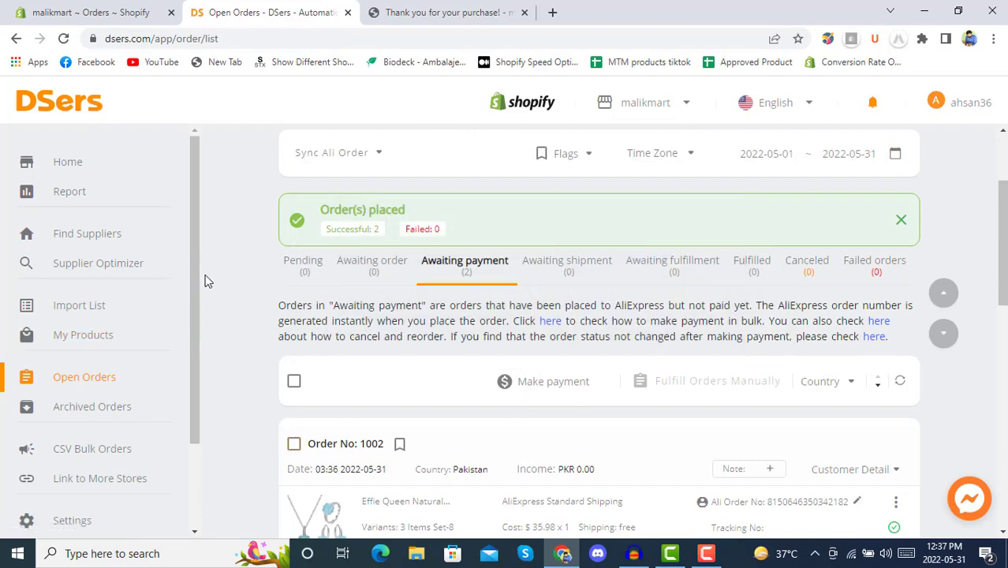
Step: Open order #1002's details from Shopify Orders and dismiss the store transfer notice
{"action": "left_click", "coordinate": [95, 9]}
{"action": "left_click", "coordinate": [686, 304]}
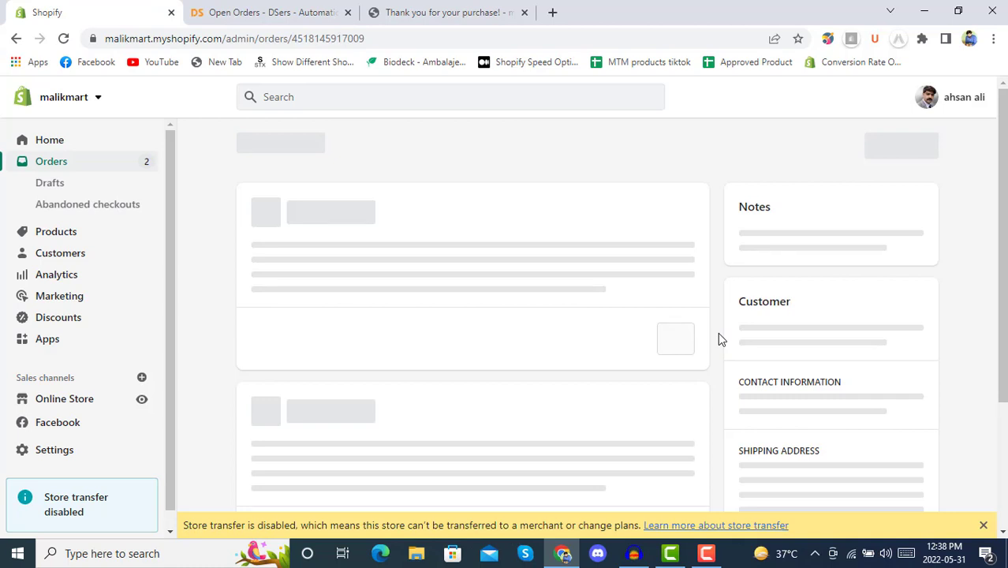
{"action": "left_click", "coordinate": [983, 525]}
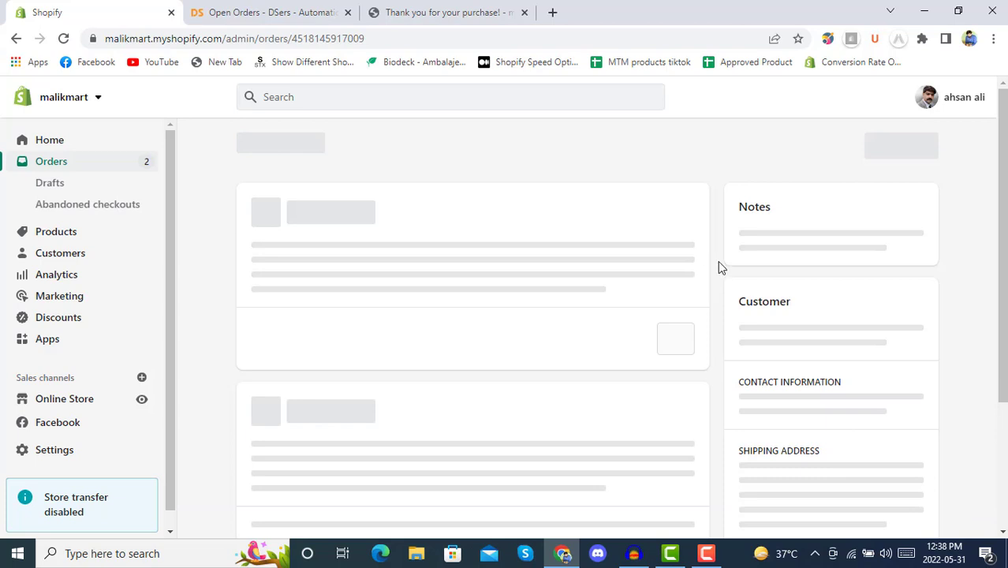
{"action": "scroll", "coordinate": [719, 267], "scroll_direction": "down", "scroll_amount": 3}
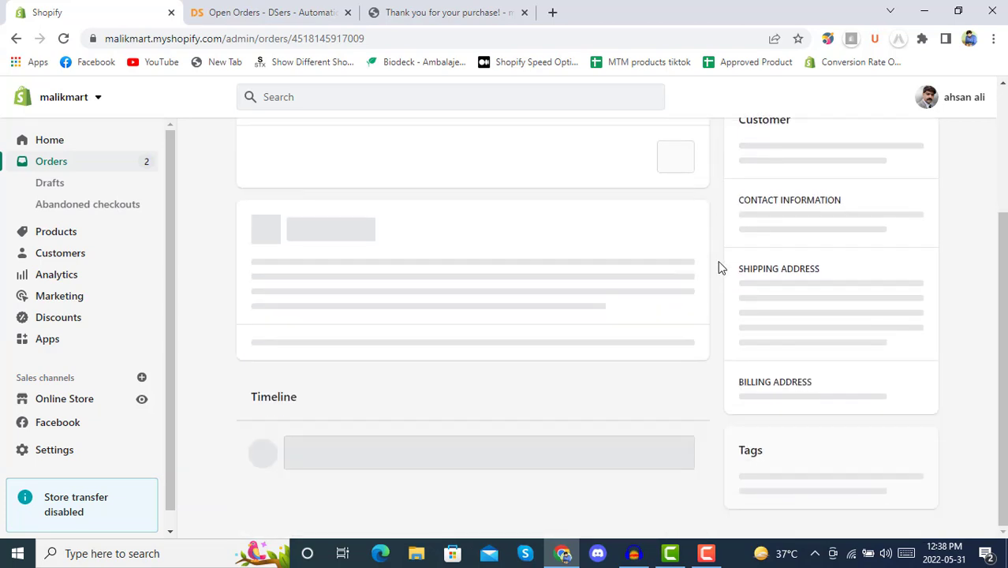
{"action": "scroll", "coordinate": [718, 267], "scroll_direction": "up", "scroll_amount": 3}
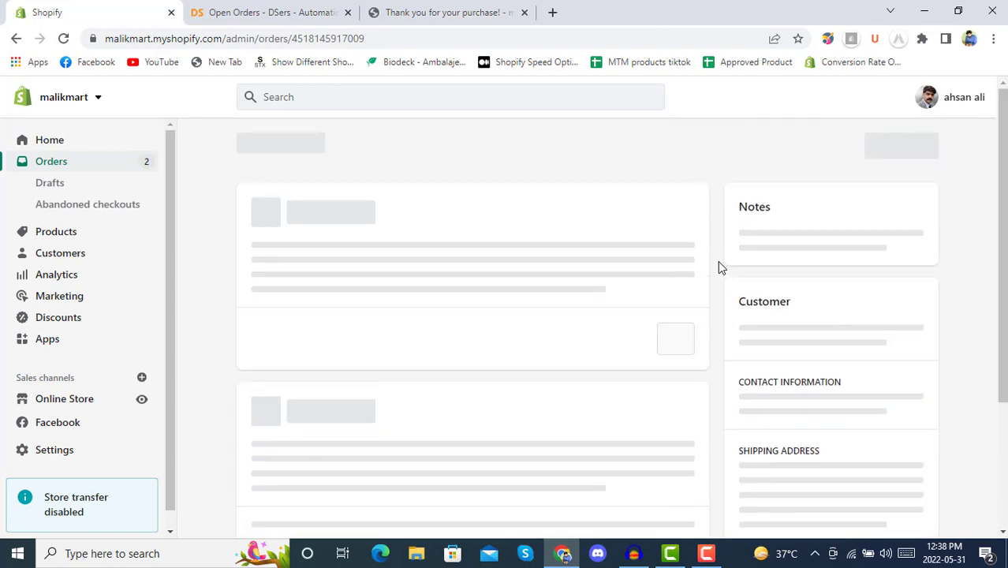
Step: Request fulfillment of the unfulfilled Effie Queen set through DSers fulfillment service
{"action": "left_click", "coordinate": [231, 11]}
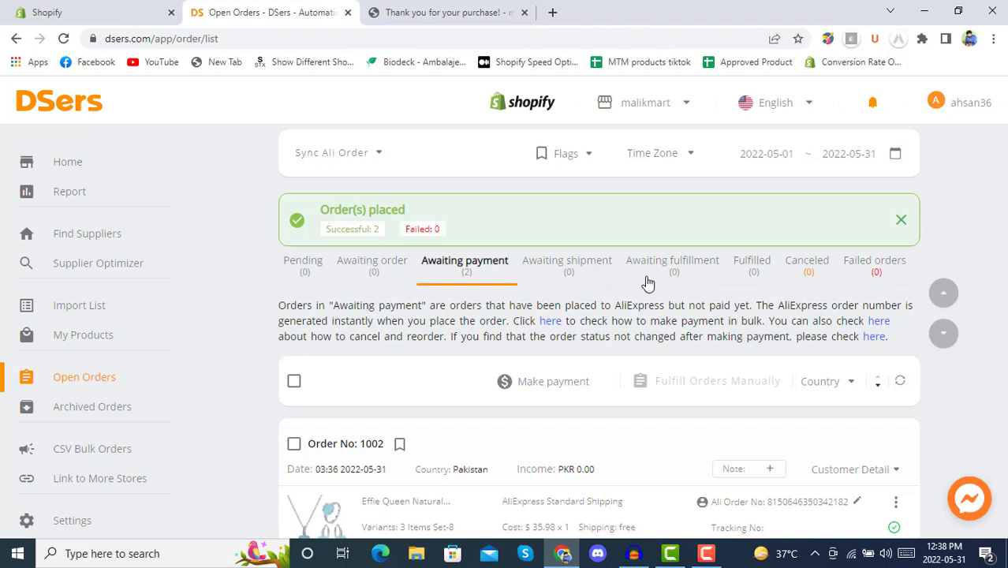
{"action": "left_click", "coordinate": [458, 10]}
{"action": "left_click", "coordinate": [130, 9]}
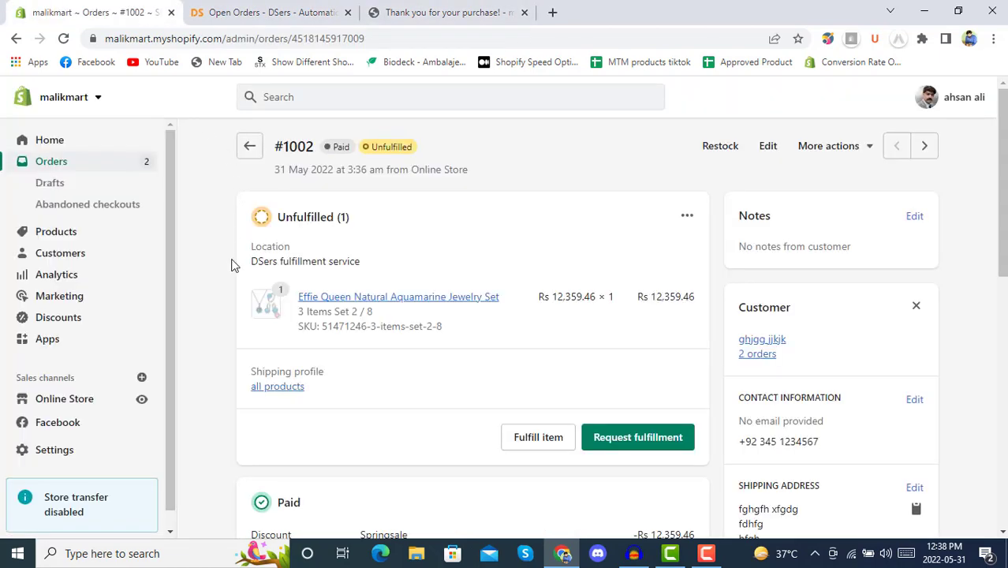
{"action": "scroll", "coordinate": [231, 264], "scroll_direction": "down", "scroll_amount": 2}
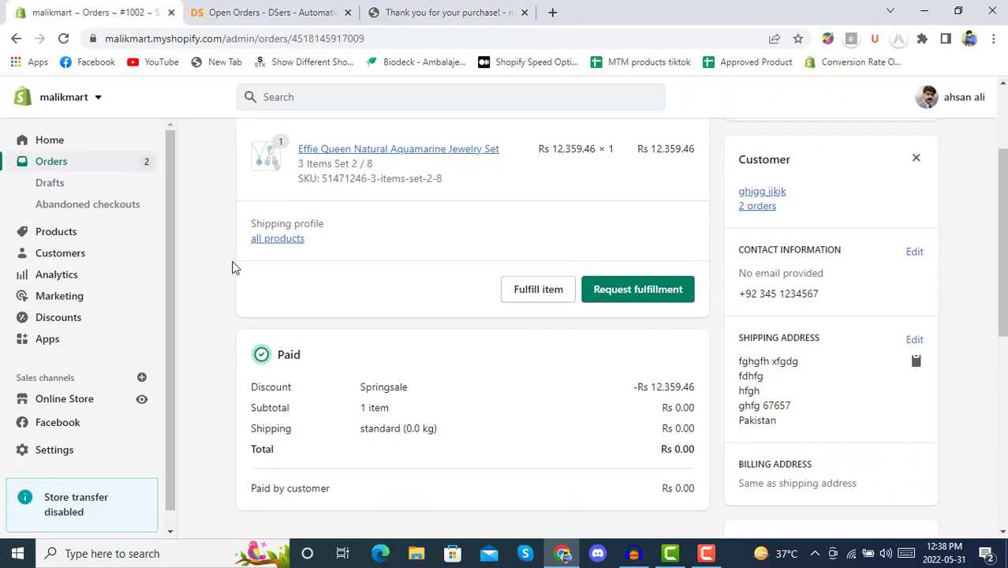
{"action": "scroll", "coordinate": [233, 270], "scroll_direction": "down", "scroll_amount": 1}
{"action": "scroll", "coordinate": [320, 292], "scroll_direction": "down", "scroll_amount": 3}
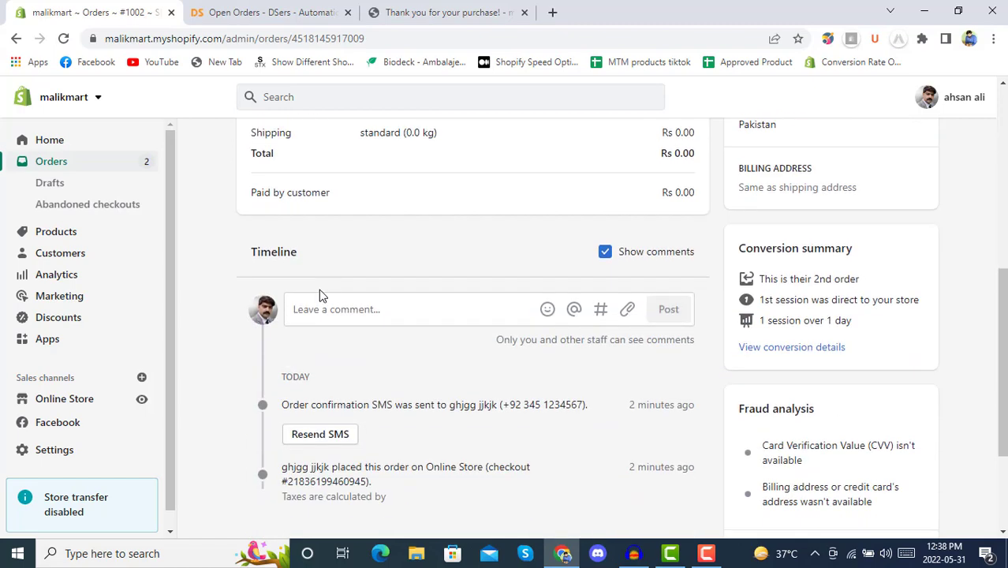
{"action": "scroll", "coordinate": [337, 296], "scroll_direction": "up", "scroll_amount": 10}
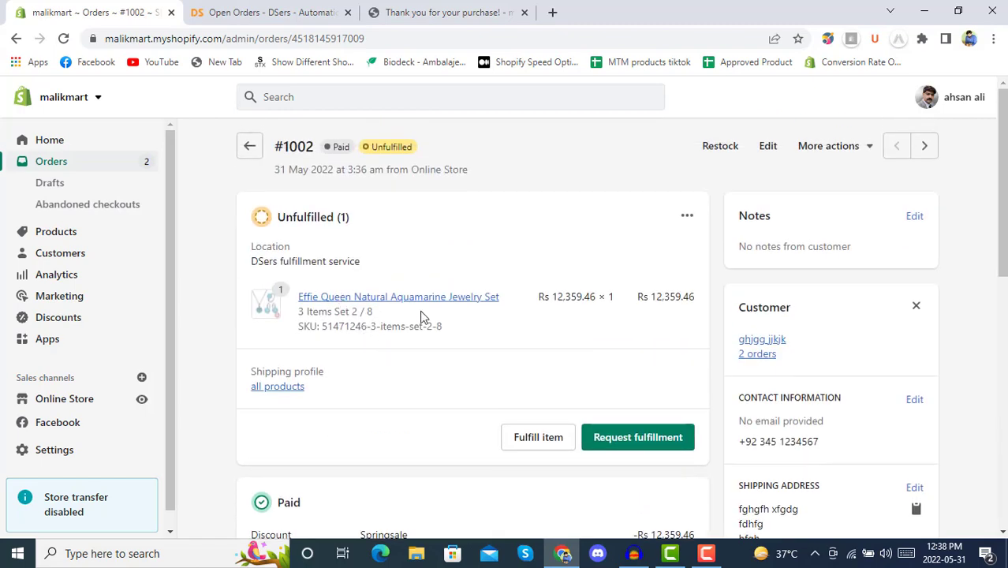
{"action": "left_click", "coordinate": [653, 448]}
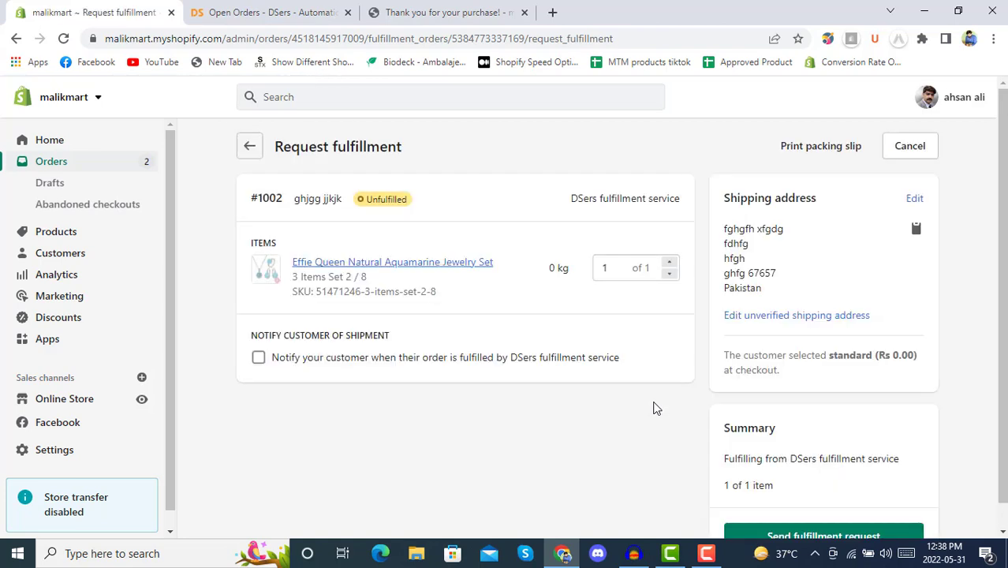
{"action": "scroll", "coordinate": [654, 407], "scroll_direction": "down", "scroll_amount": 1}
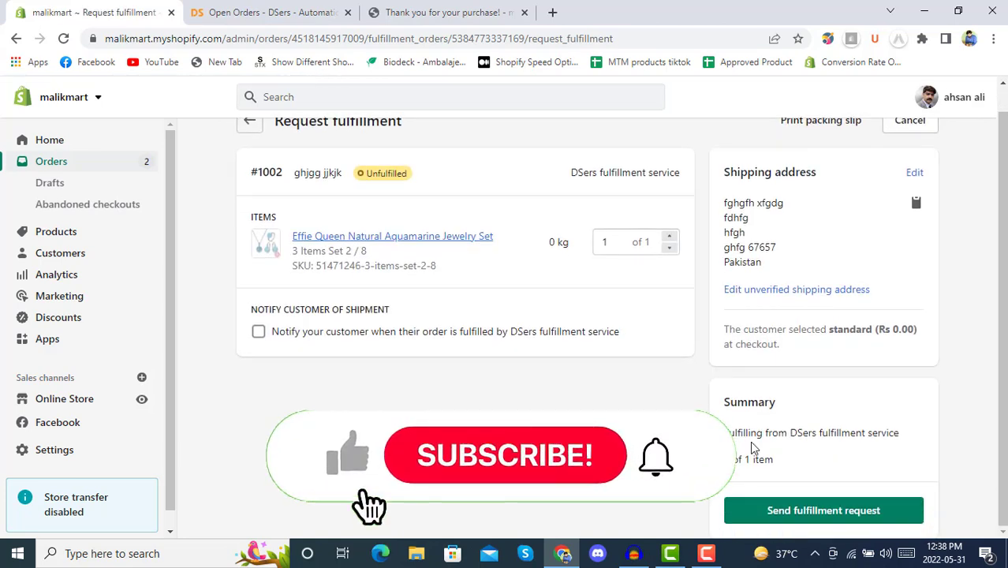